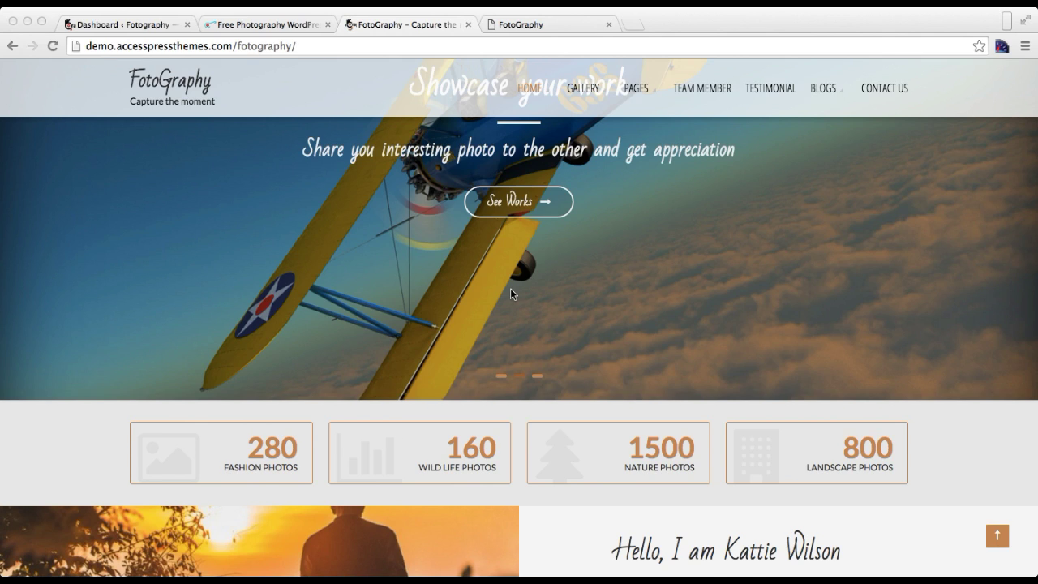
Review the demo homepage's counter boxes and About section, then return to the WordPress Dashboard
scroll(556, 331, "up", 2)
scroll(556, 331, "down", 3)
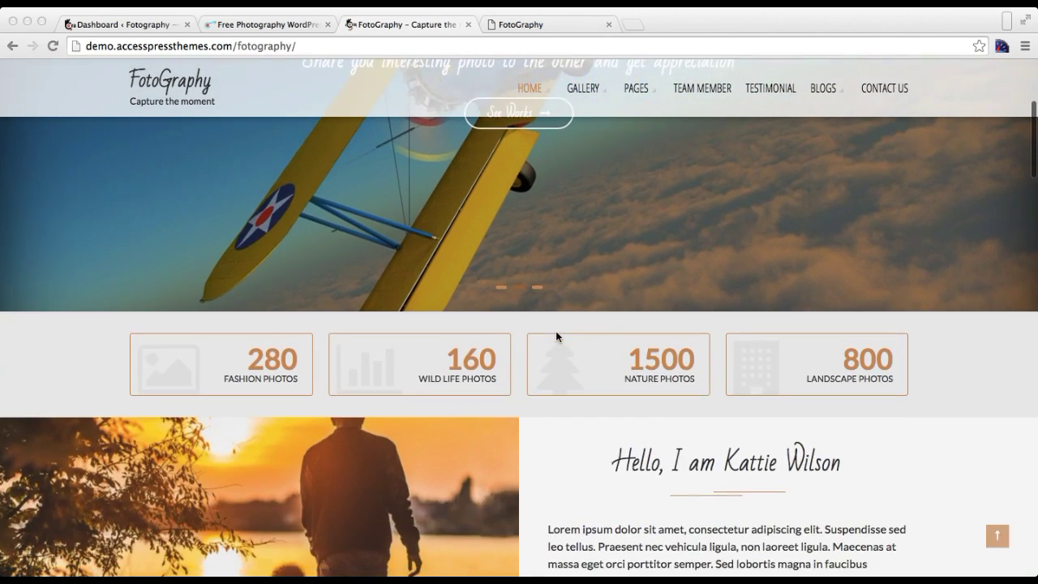
scroll(556, 331, "down", 3)
scroll(556, 331, "down", 1)
scroll(557, 336, "down", 2)
scroll(556, 336, "down", 1)
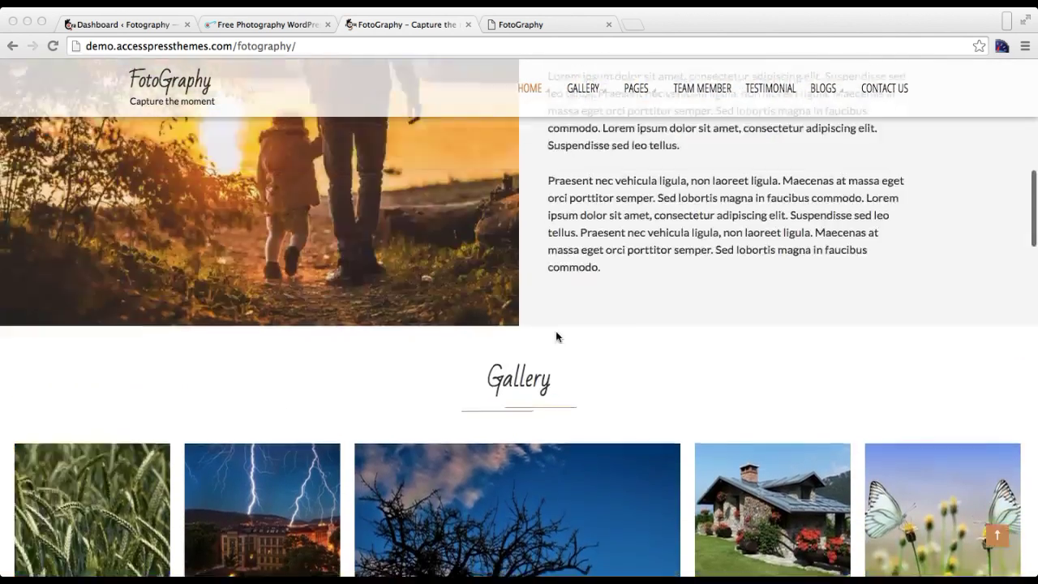
scroll(556, 336, "up", 3)
scroll(556, 336, "up", 2)
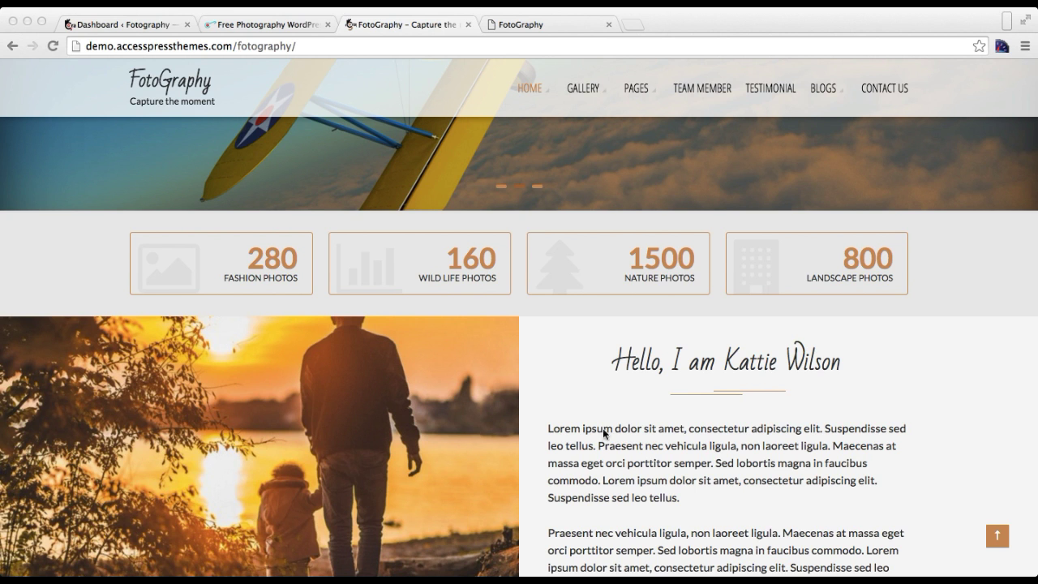
scroll(537, 456, "down", 2)
scroll(537, 456, "up", 2)
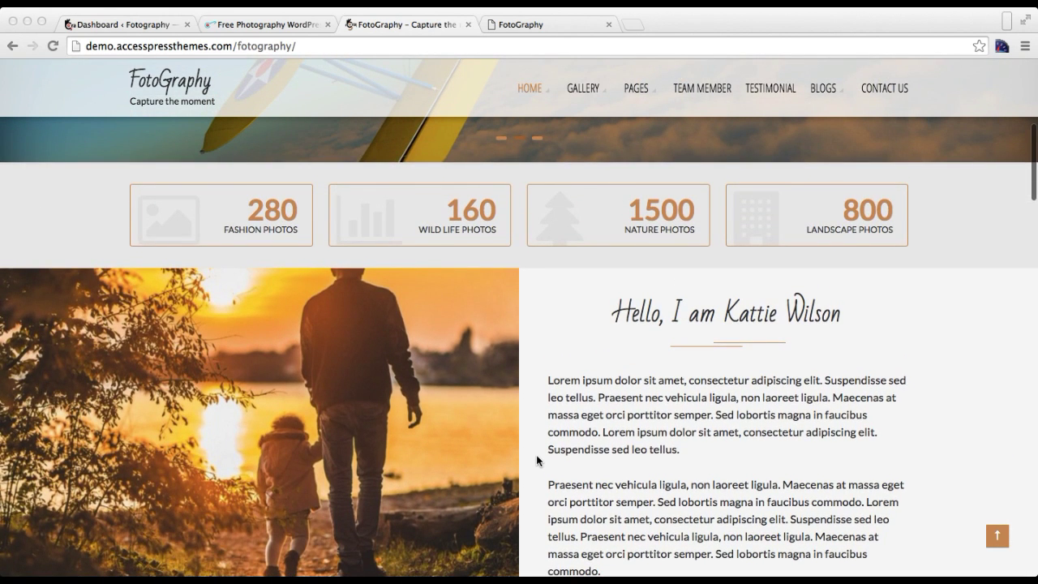
left_click(160, 26)
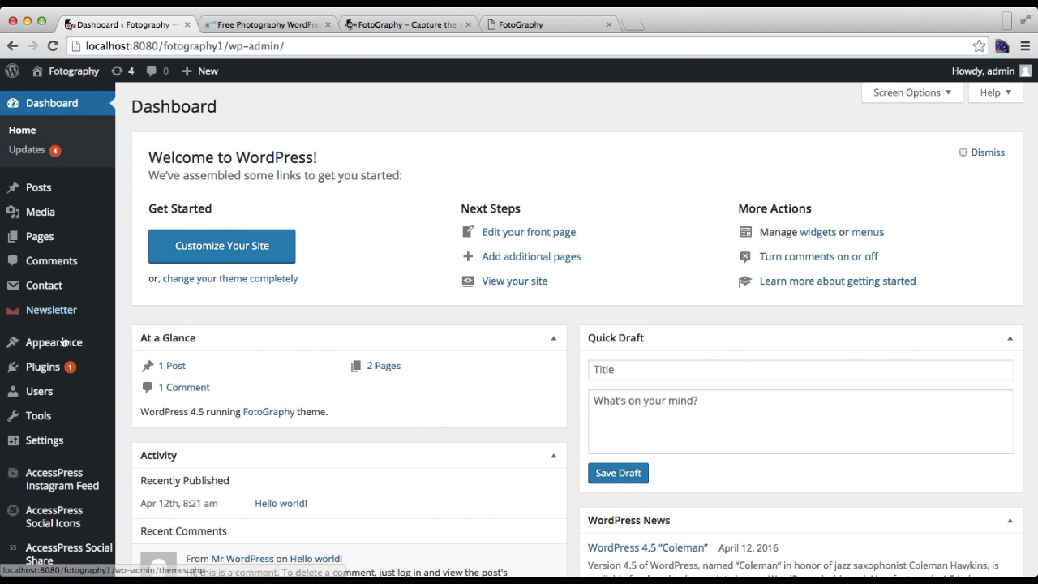
mouse_move(53, 342)
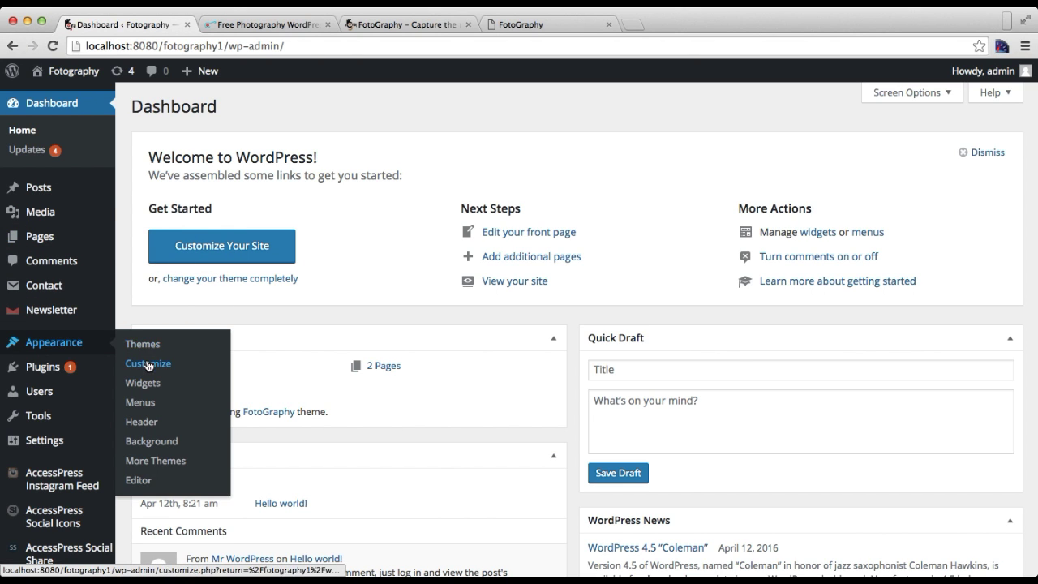
Open Appearance > Customize in a new tab to load the Fotography Customizer
right_click(148, 365)
left_click(166, 367)
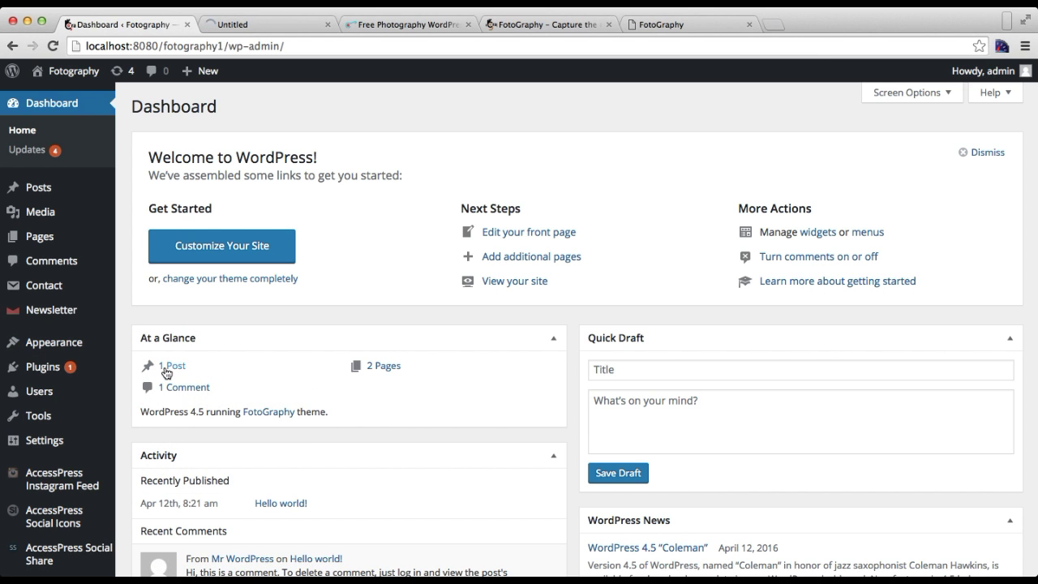
left_click(246, 21)
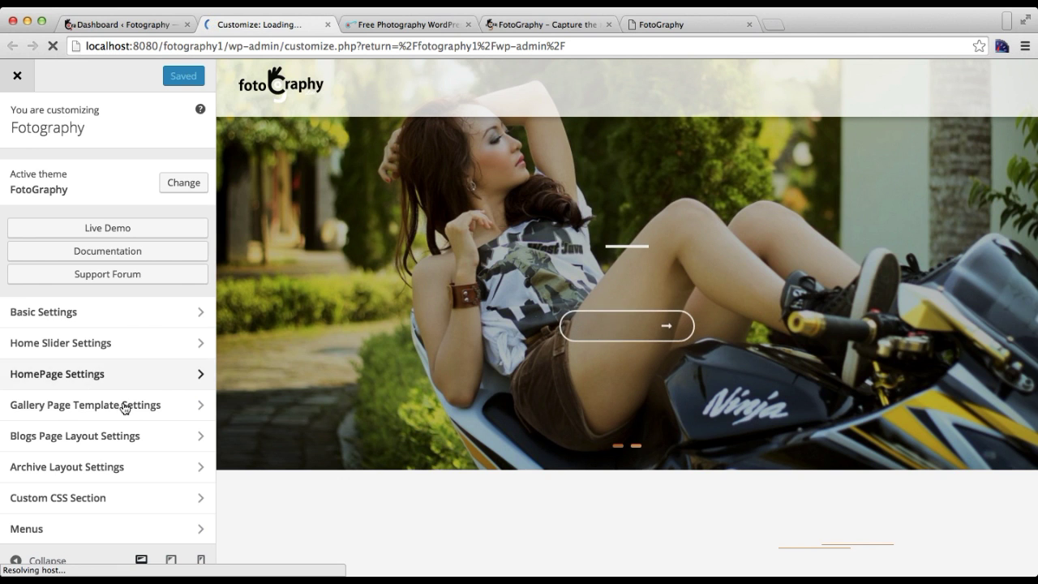
scroll(124, 407, "down", 3)
scroll(122, 412, "up", 2)
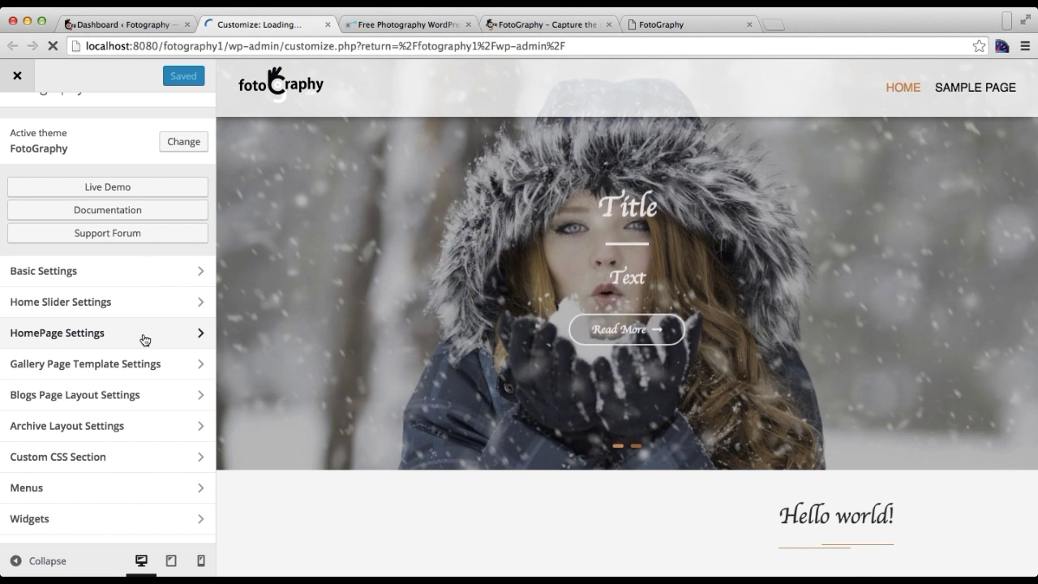
Enable the Counter Section under HomePage Settings and publish it
left_click(79, 333)
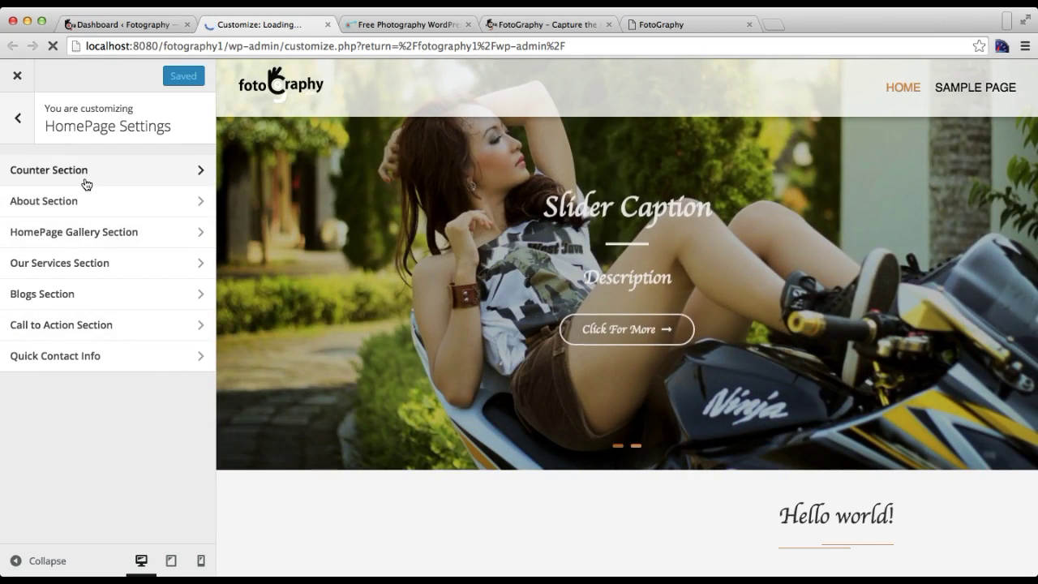
left_click(86, 182)
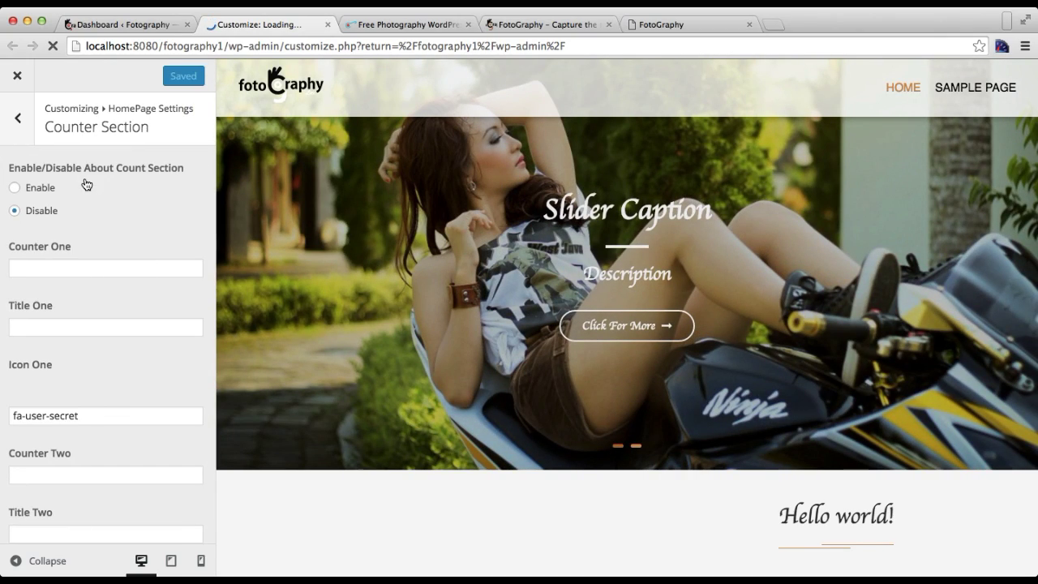
left_click(15, 188)
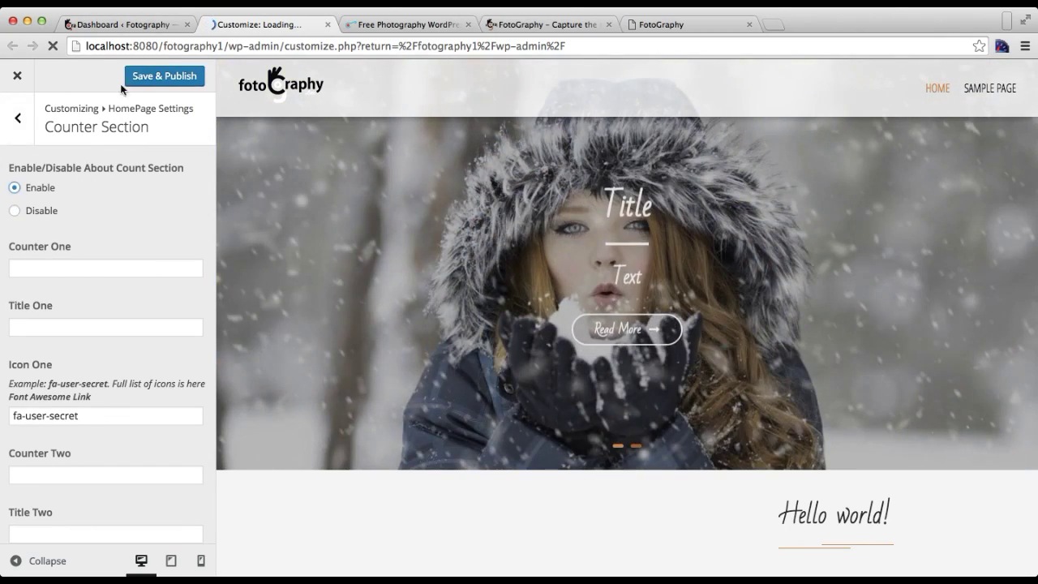
left_click(145, 79)
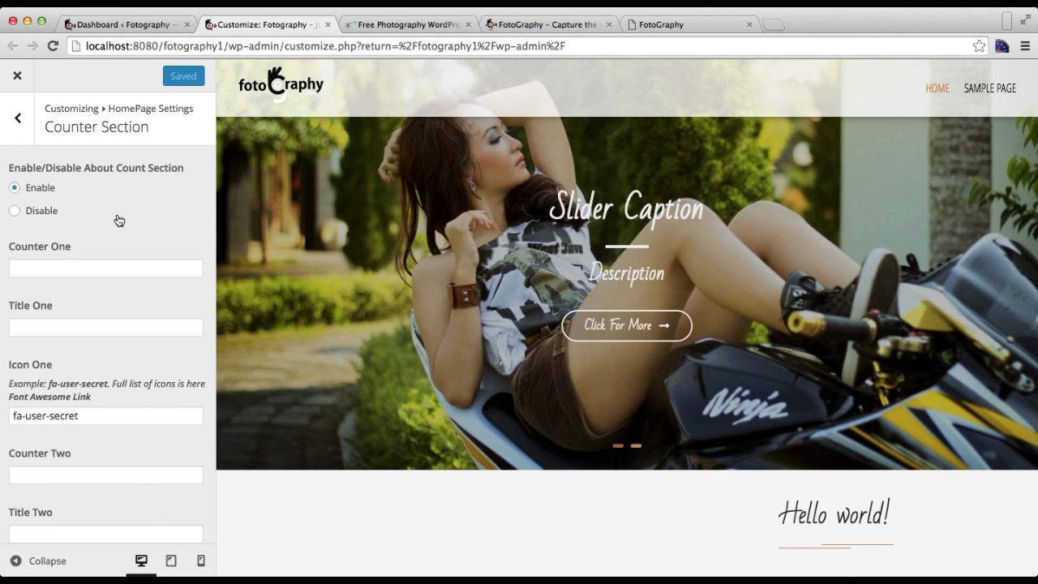
scroll(475, 370, "down", 5)
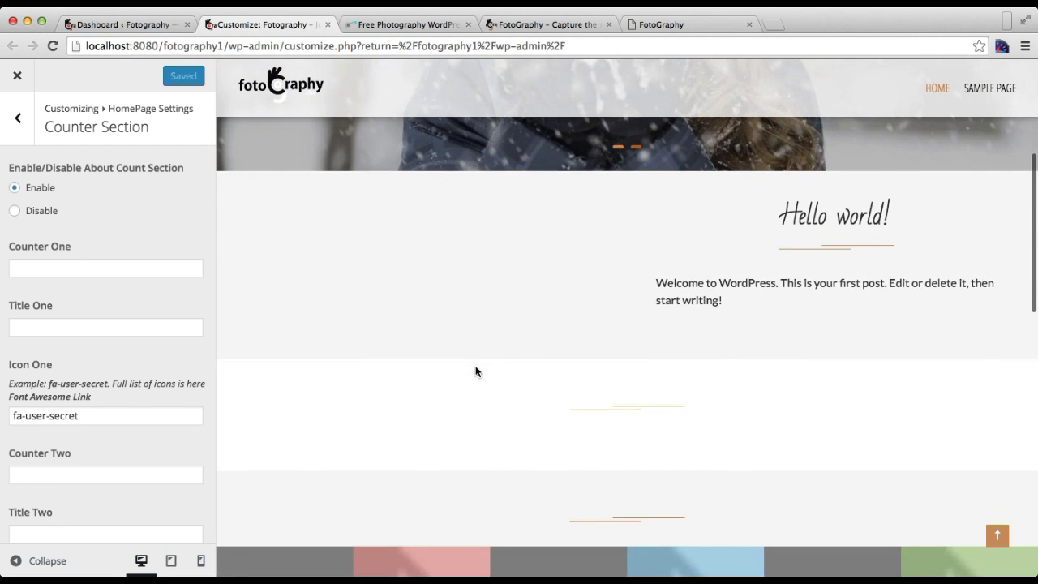
scroll(475, 371, "up", 1)
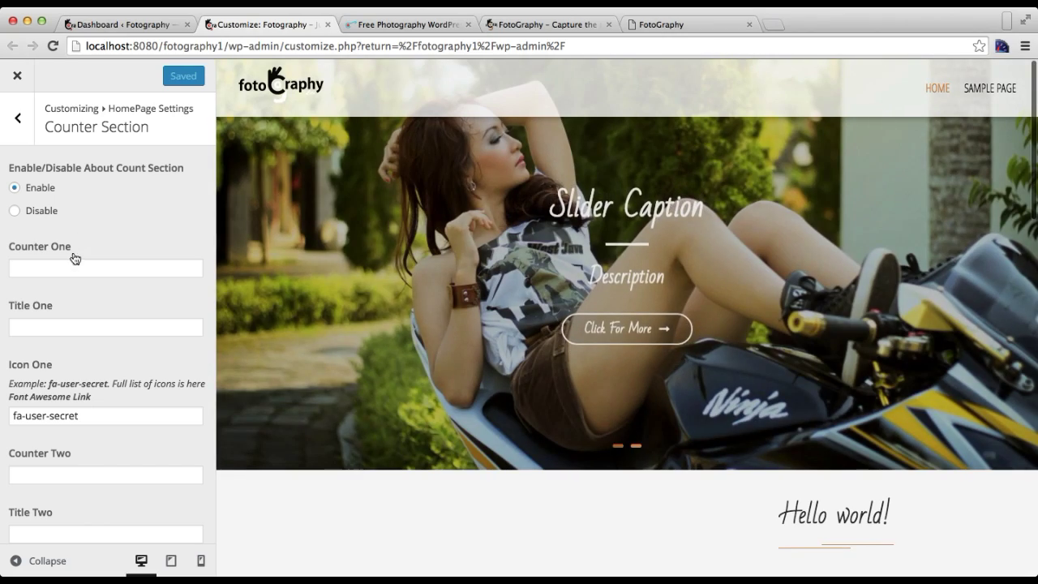
Enter 1500 as the Counter One value
left_click(71, 268)
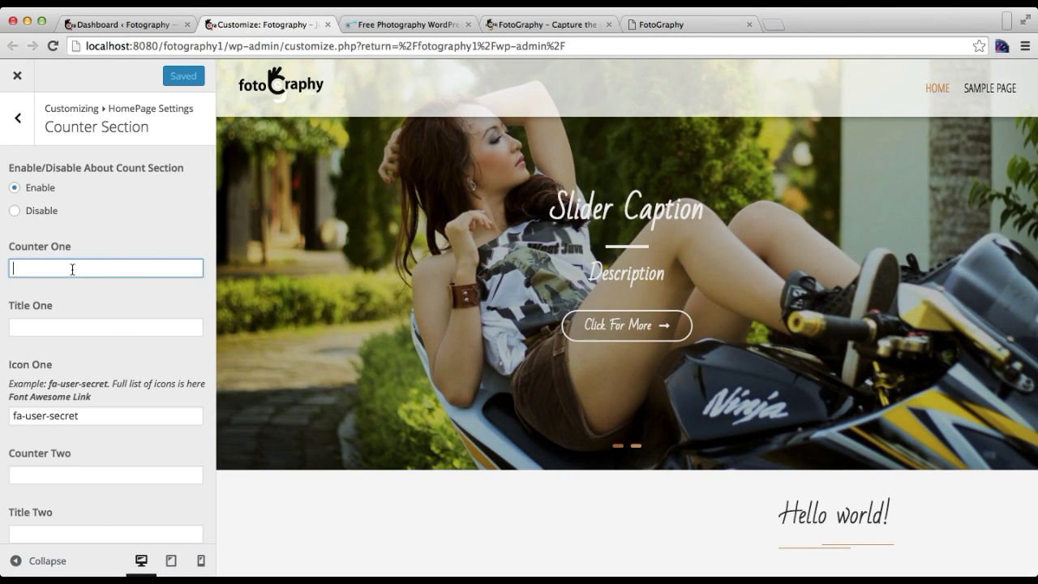
scroll(139, 309, "down", 6)
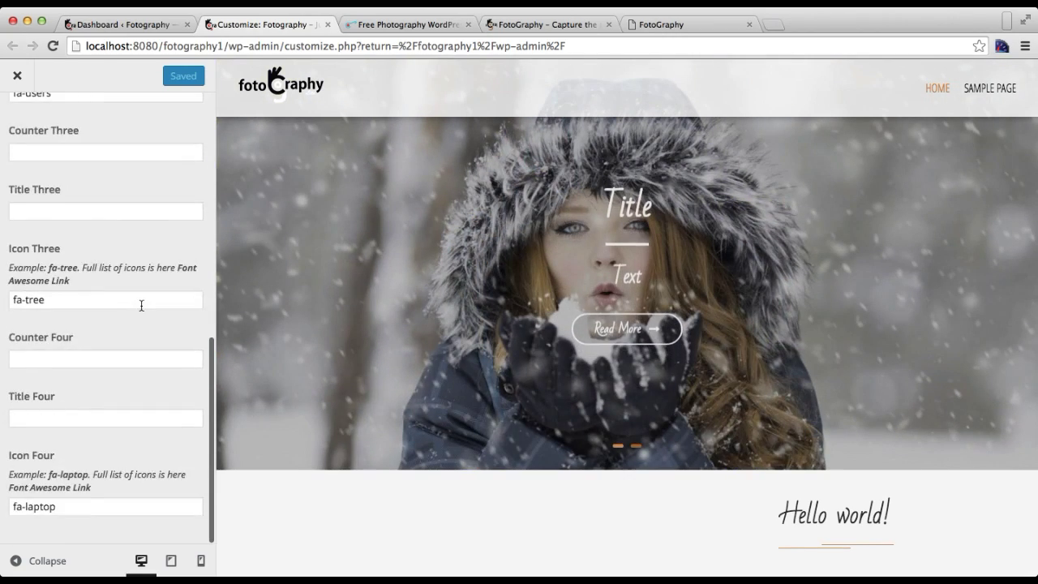
scroll(141, 306, "up", 10)
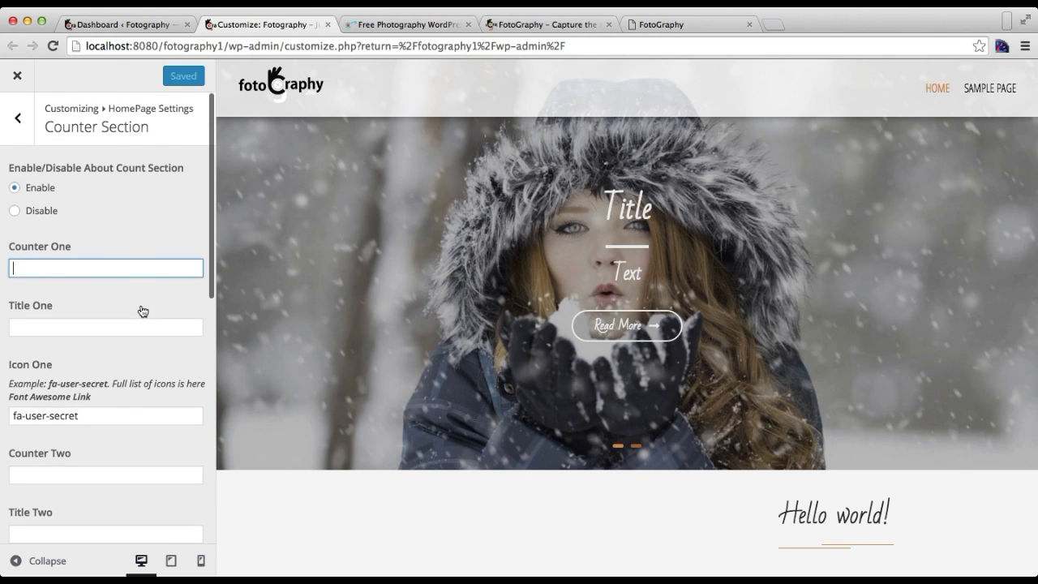
type("1500")
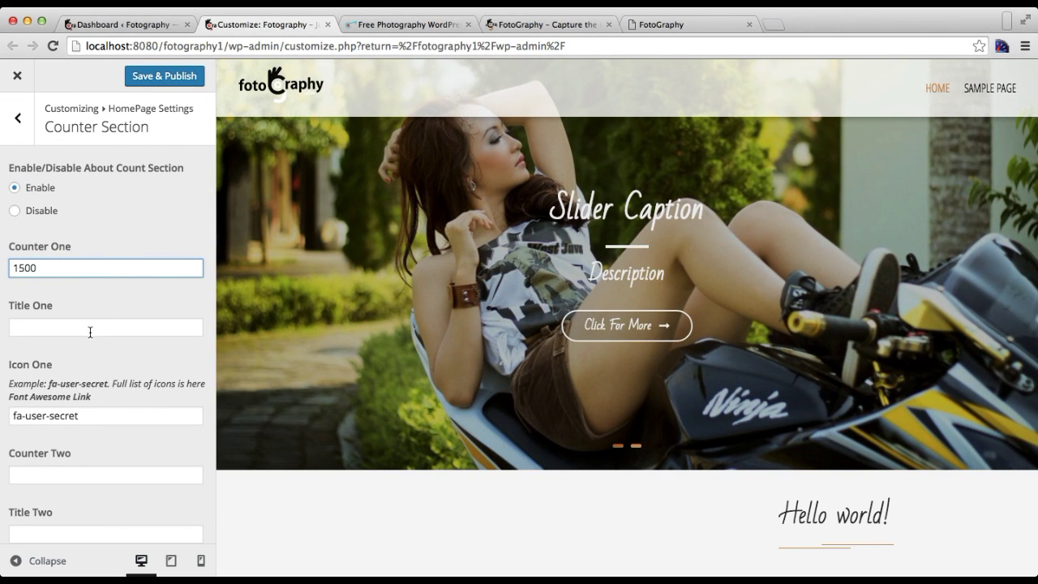
Title the first counter 'wedding Photos', fixing the 'weddinh' typo, and compare with the demo
left_click(88, 328)
type("w")
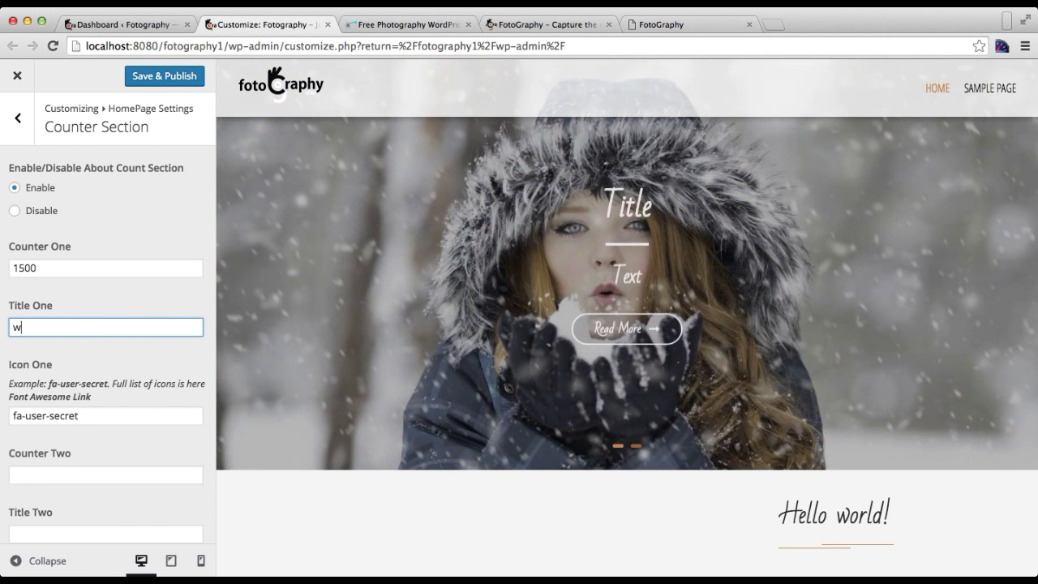
type("e")
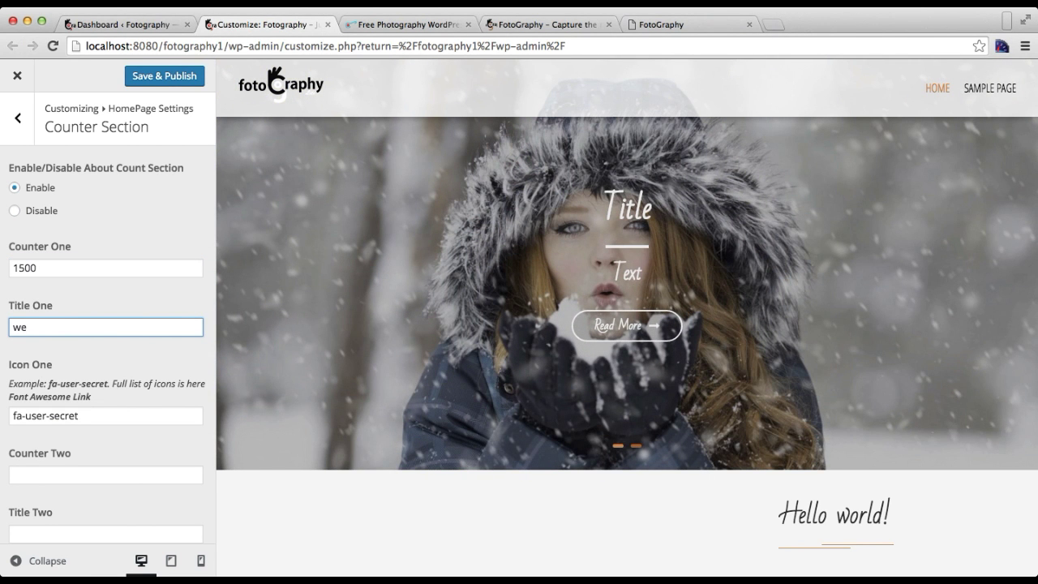
type("ddinh Pho")
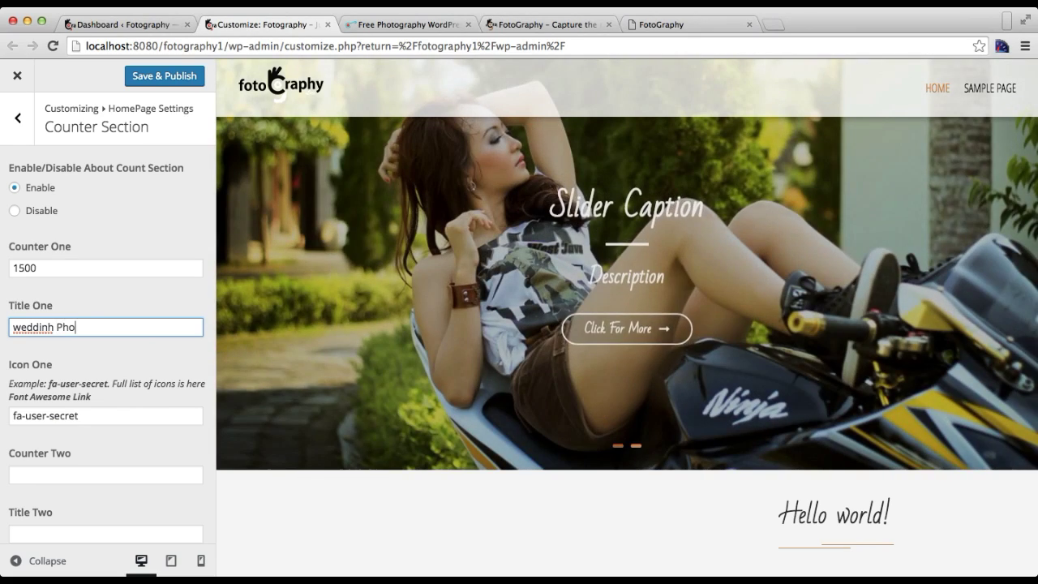
type("tos")
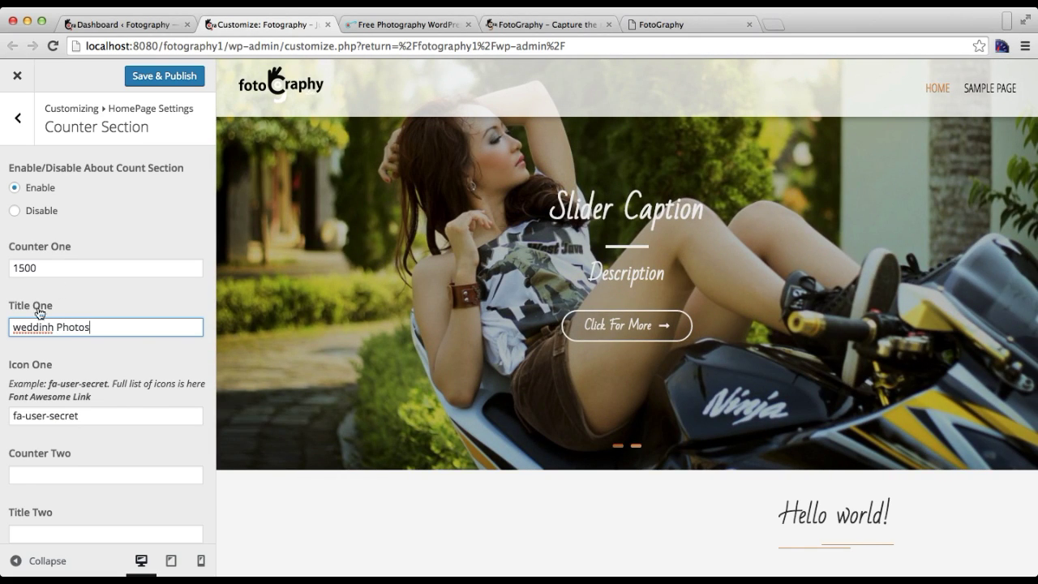
left_click(55, 326)
key("BackSpace")
type("g")
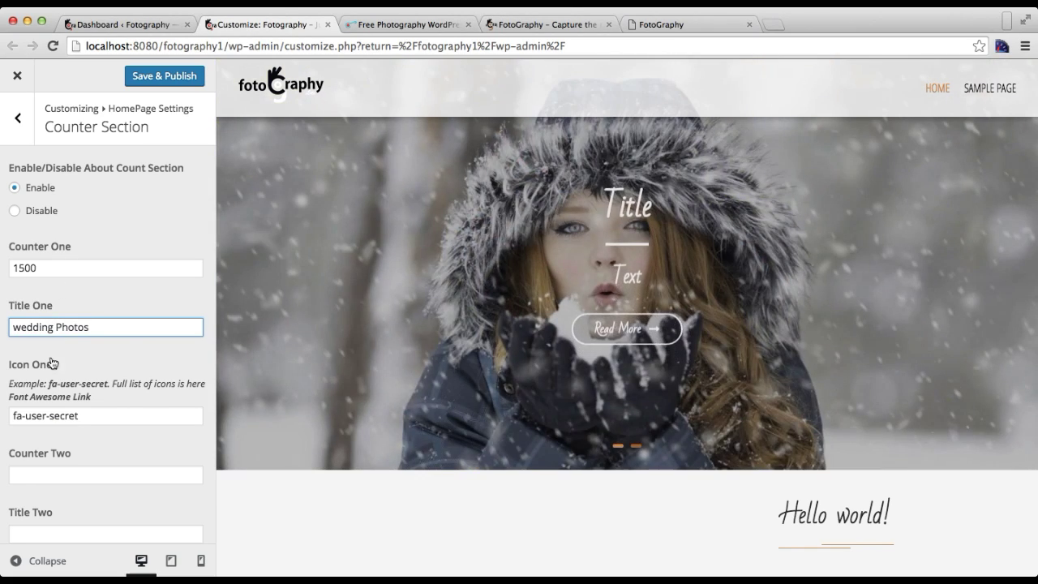
scroll(74, 362, "down", 3)
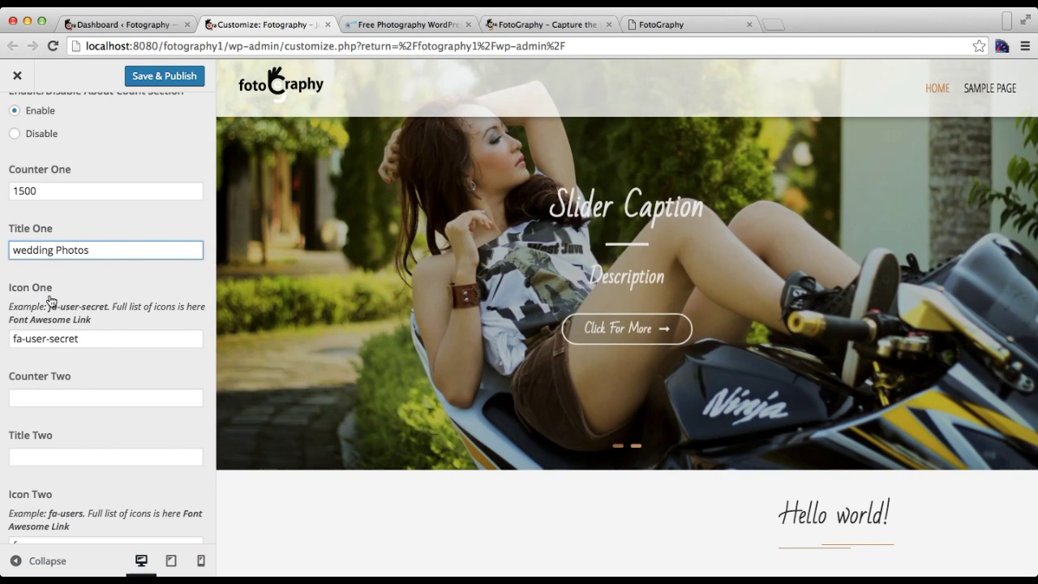
left_click(592, 23)
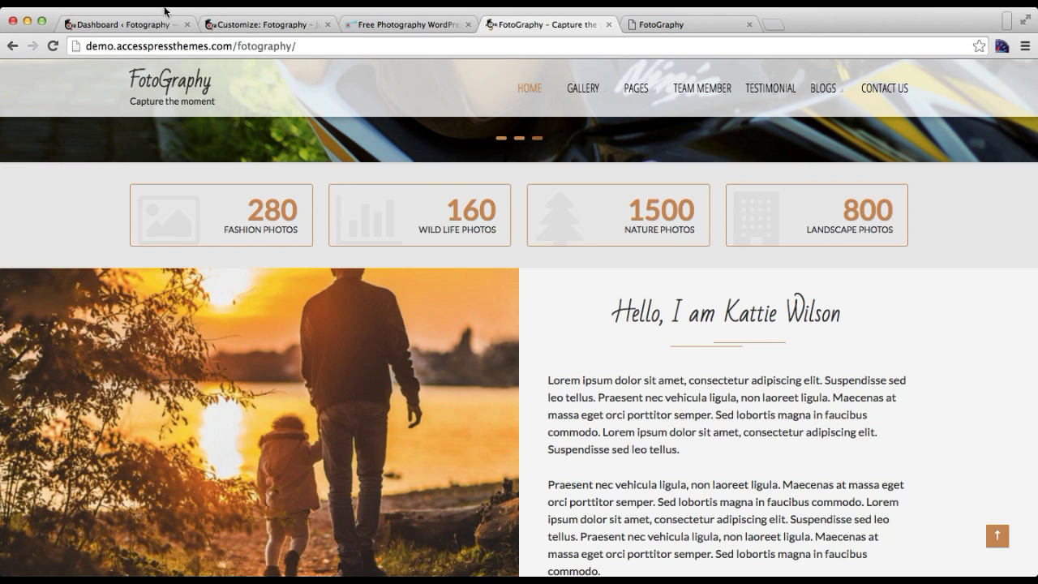
Retype fa-user-secret into the Icon One field, then open a new blank browser tab
left_click(121, 24)
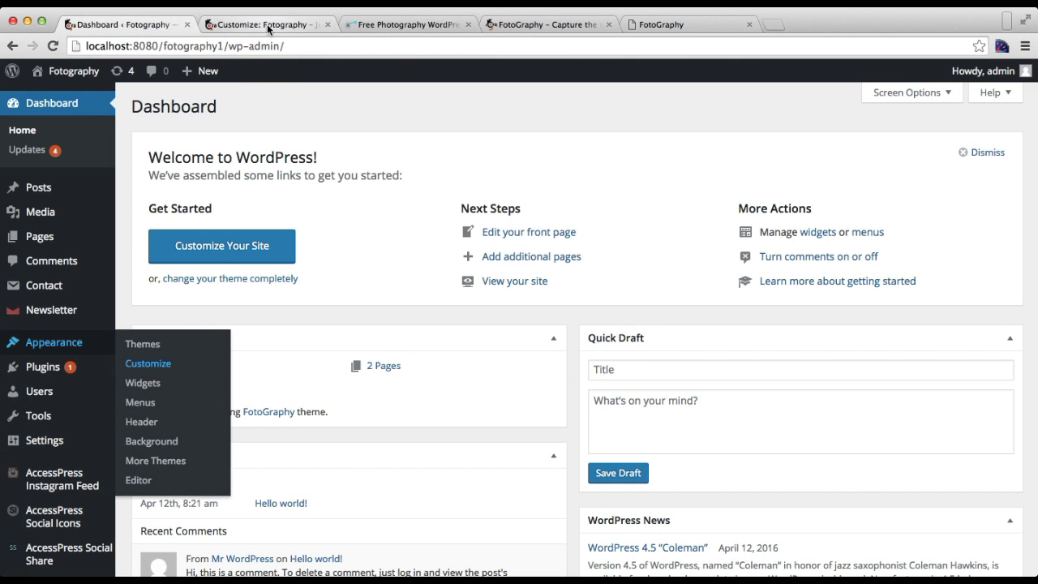
left_click(267, 27)
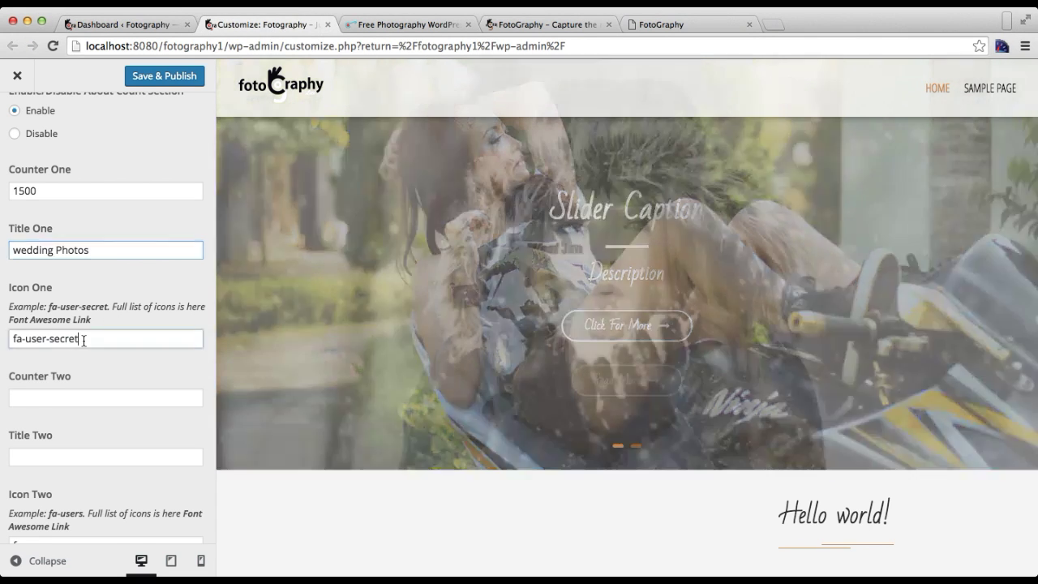
triple_click(81, 340)
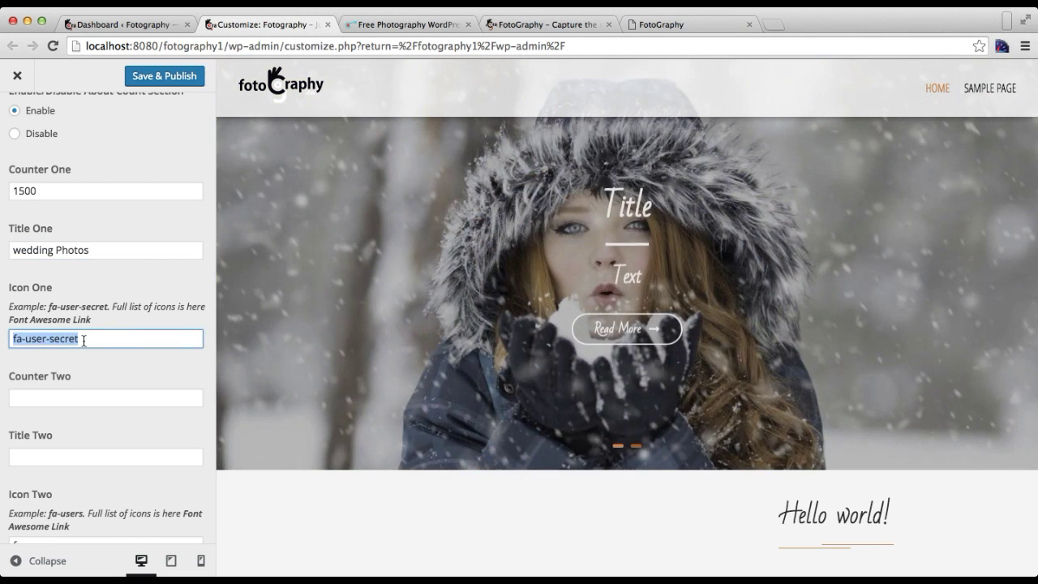
key("BackSpace")
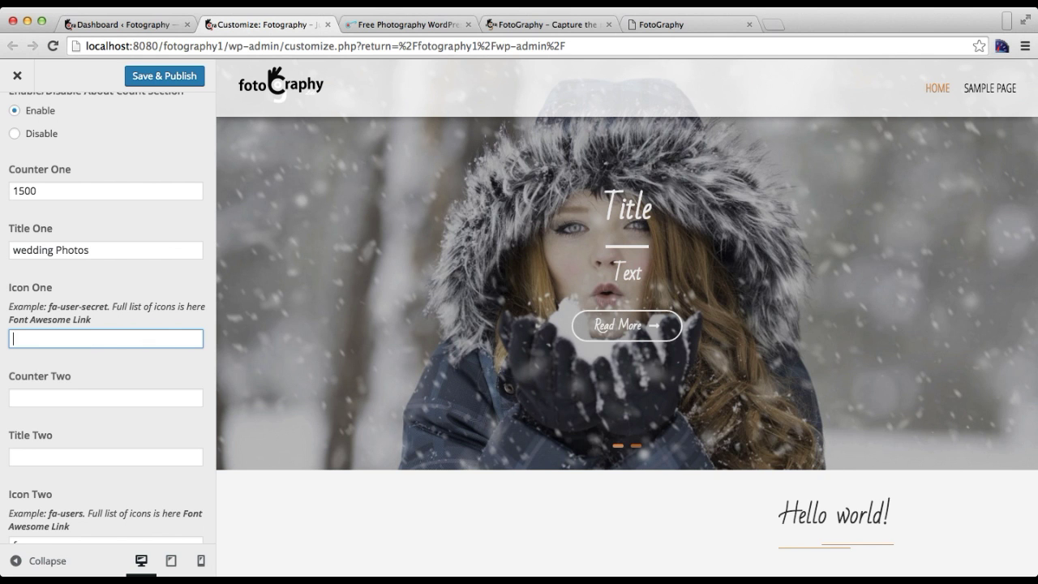
type("fa-user-secret")
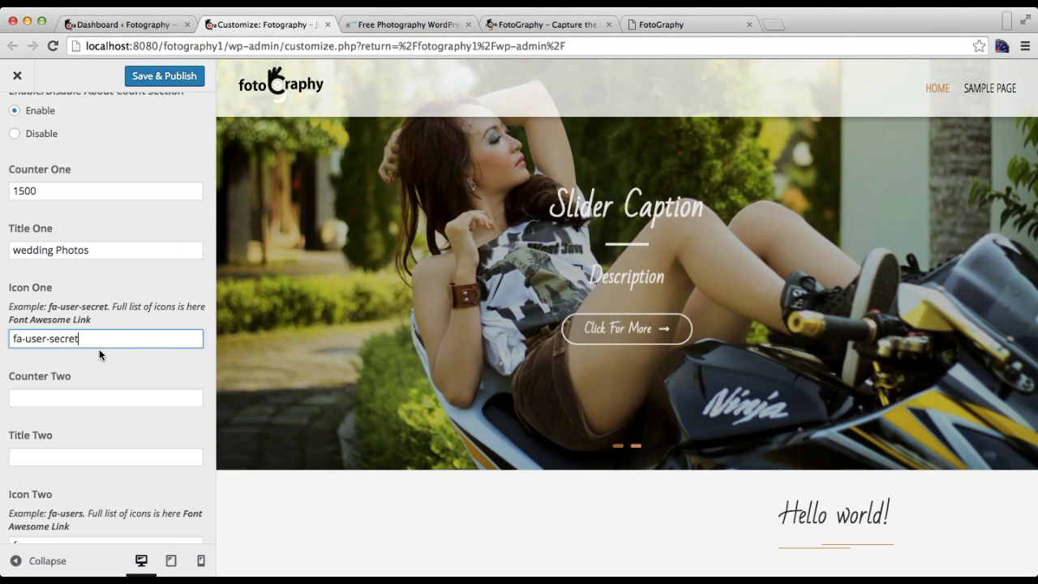
scroll(99, 349, "down", 3)
scroll(99, 350, "up", 2)
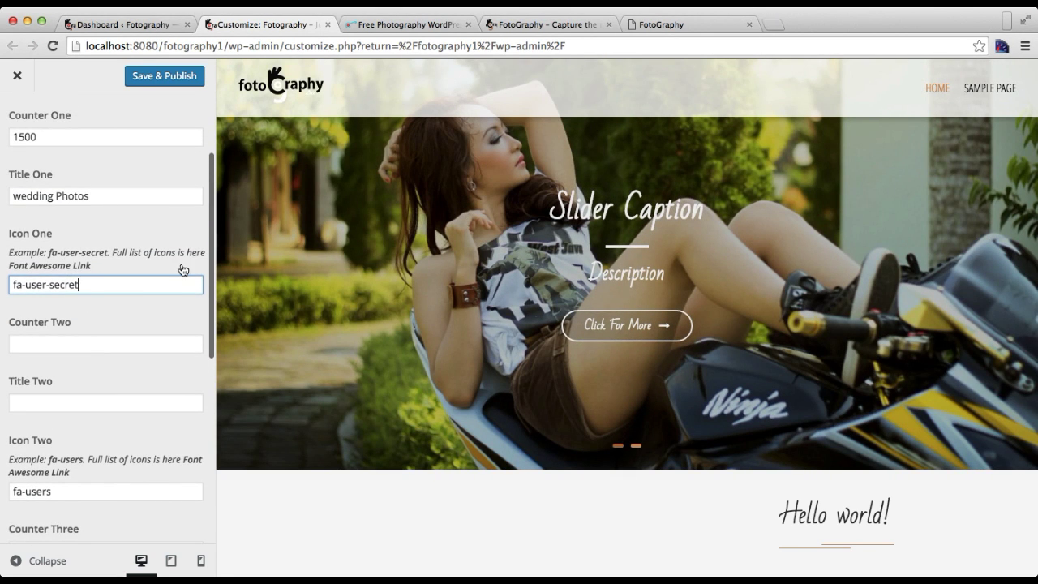
left_click(773, 24)
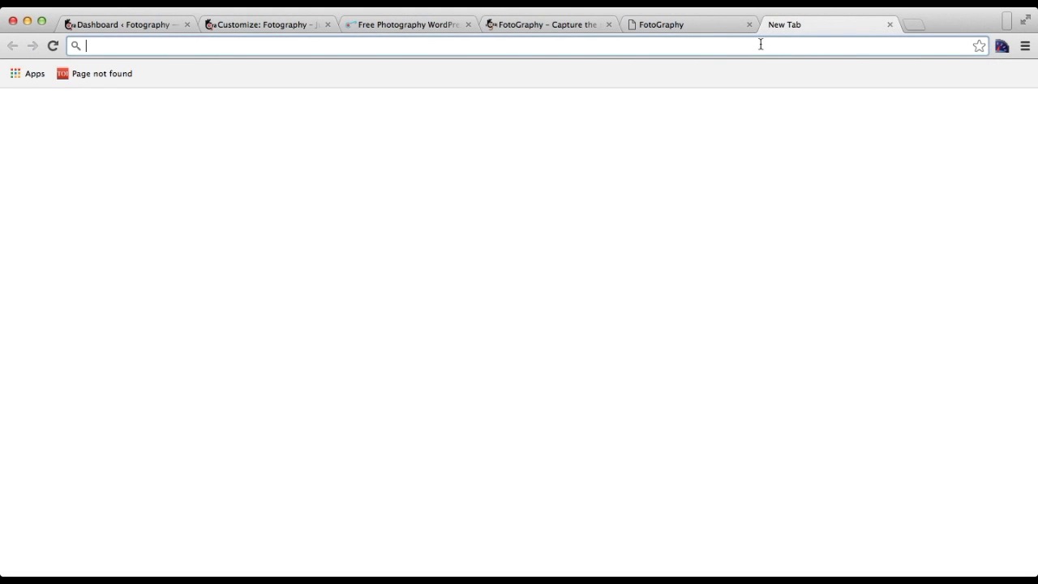
Search Google for 'fontawesome icon'
type("font")
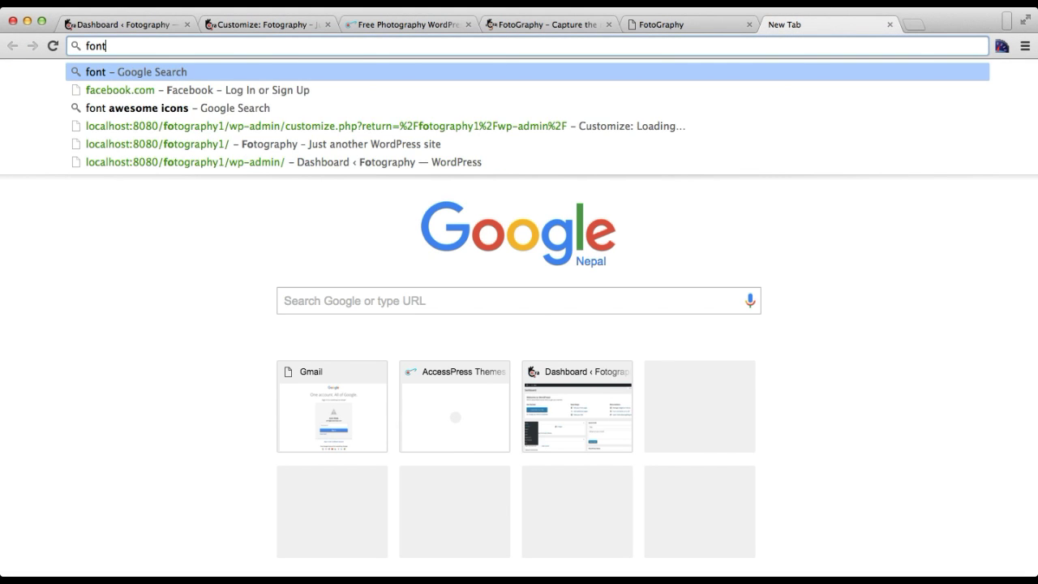
type("awesome ico")
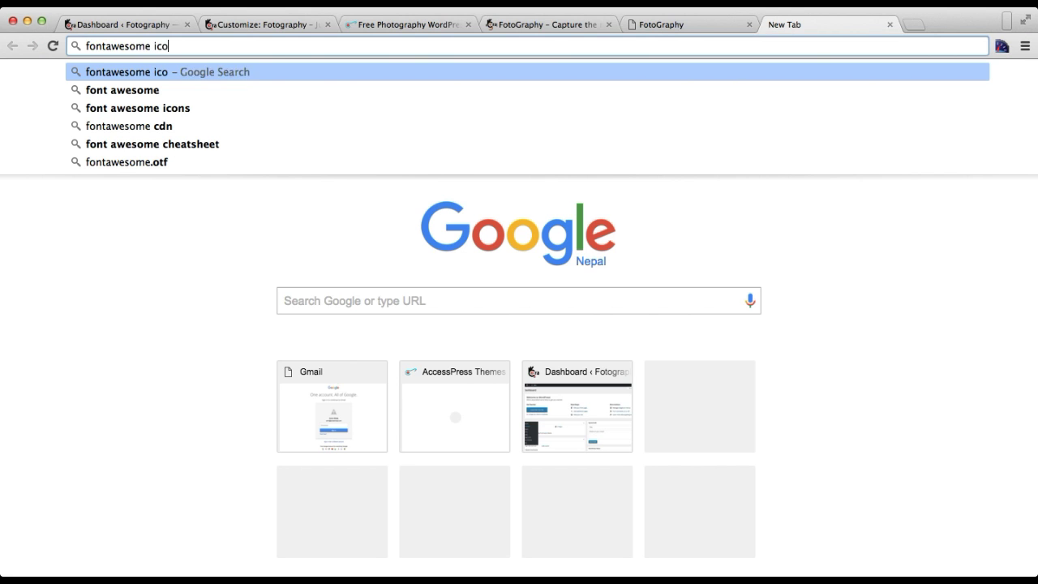
type("n")
key("Return")
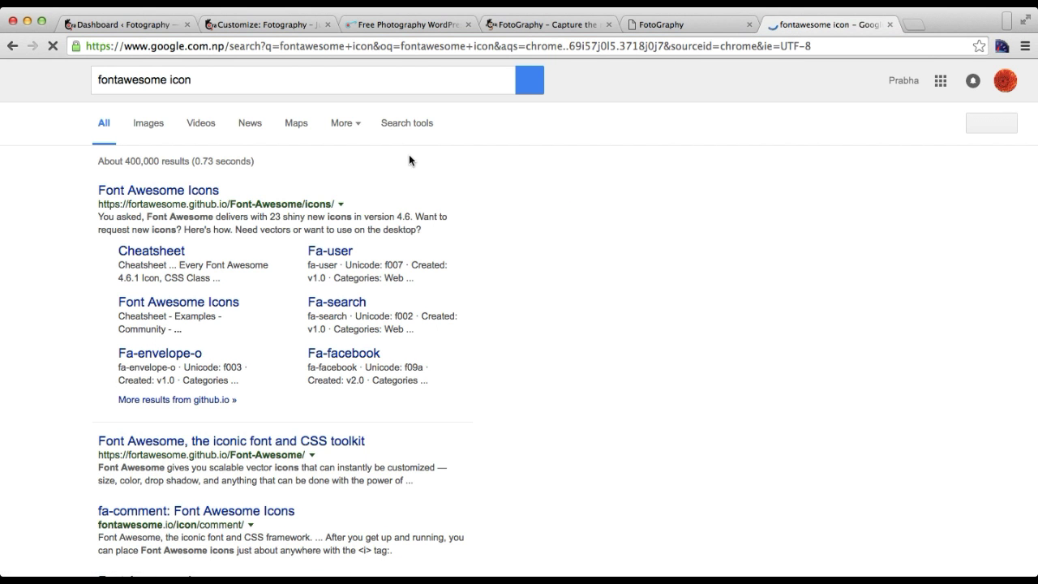
Open the Font Awesome Icons site and go to the envira leaf icon's page
left_click(139, 192)
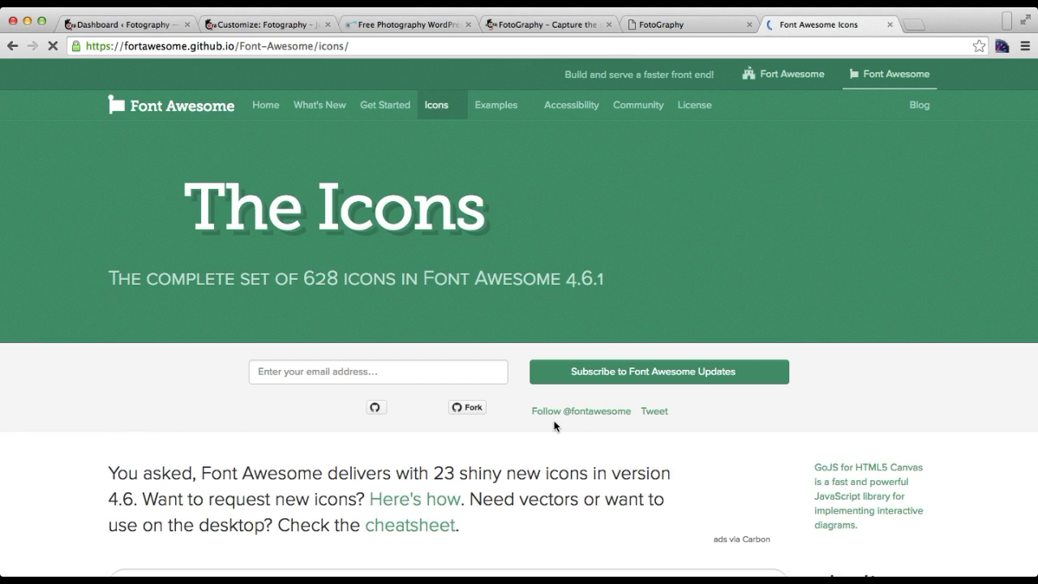
scroll(554, 424, "down", 3)
scroll(554, 424, "down", 4)
scroll(555, 421, "up", 7)
scroll(555, 421, "down", 2)
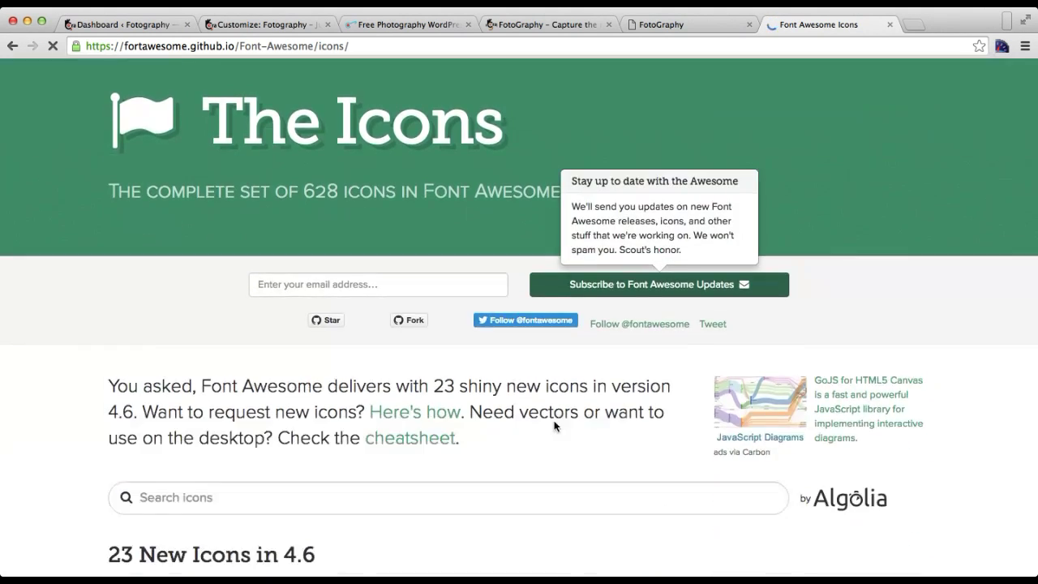
scroll(555, 421, "down", 6)
scroll(592, 420, "down", 2)
scroll(379, 189, "up", 1)
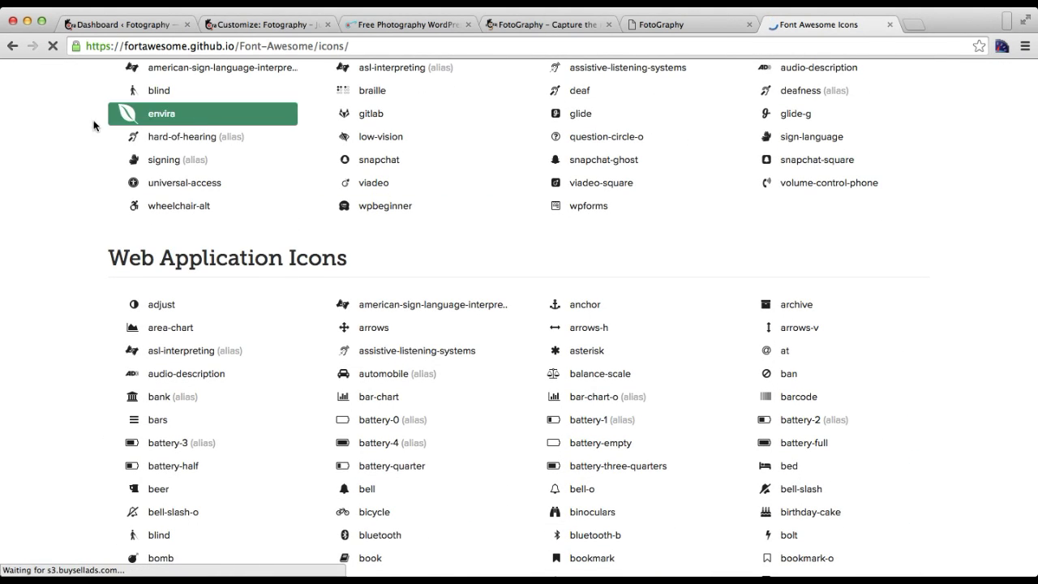
left_click(157, 120)
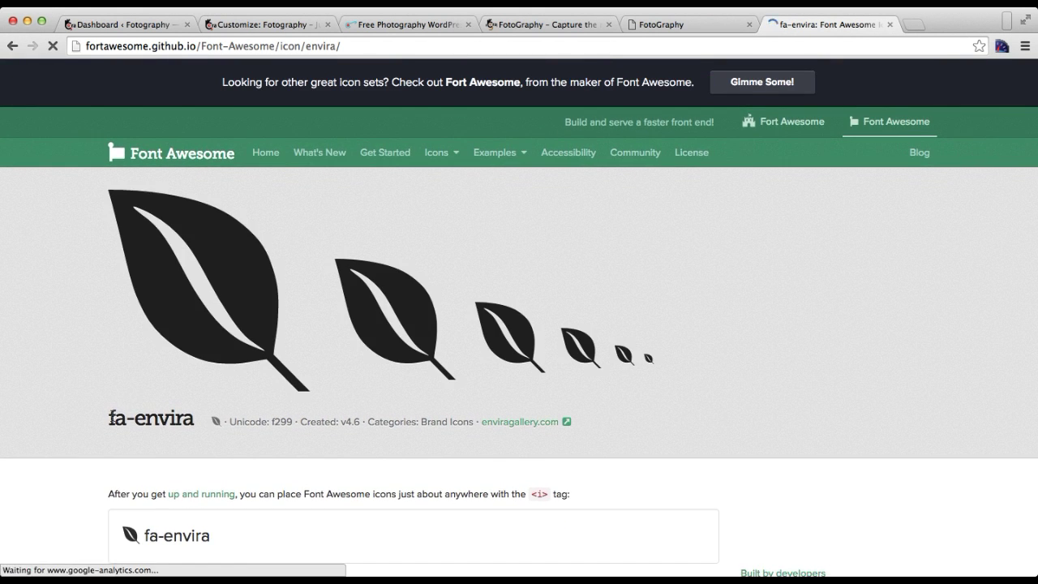
Select the full fa-envira class name for copying
left_click_drag(115, 418, 193, 417)
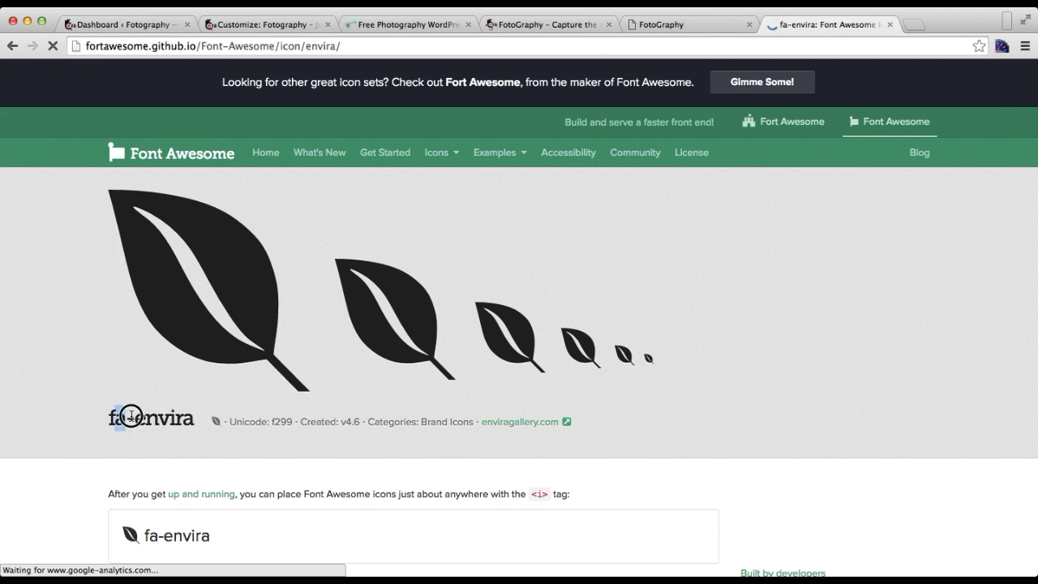
left_click(189, 445)
left_click_drag(107, 418, 197, 418)
key("ctrl+c")
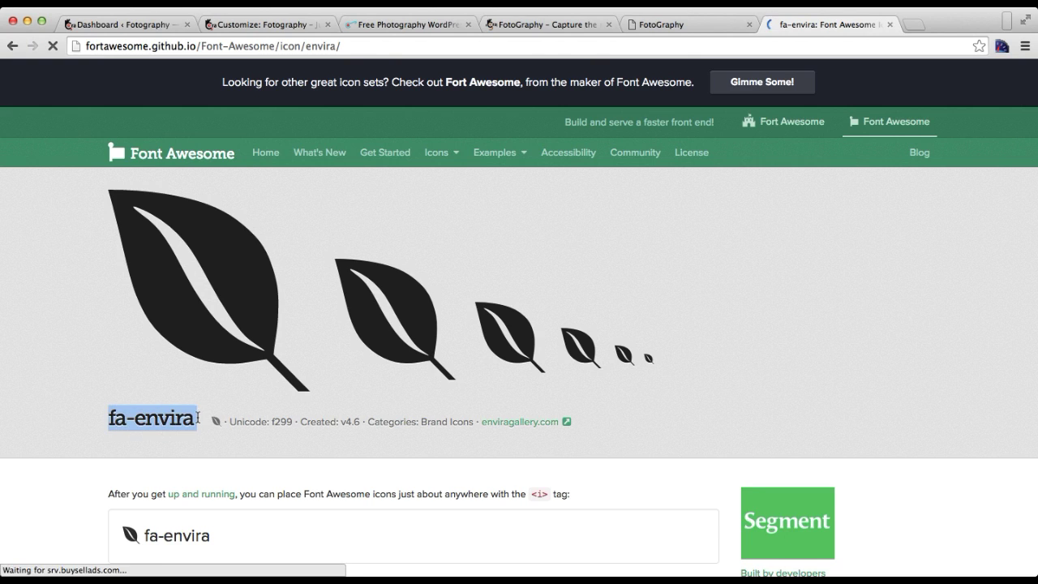
Paste fa-envira into the Icon One field in the Customizer
left_click(218, 30)
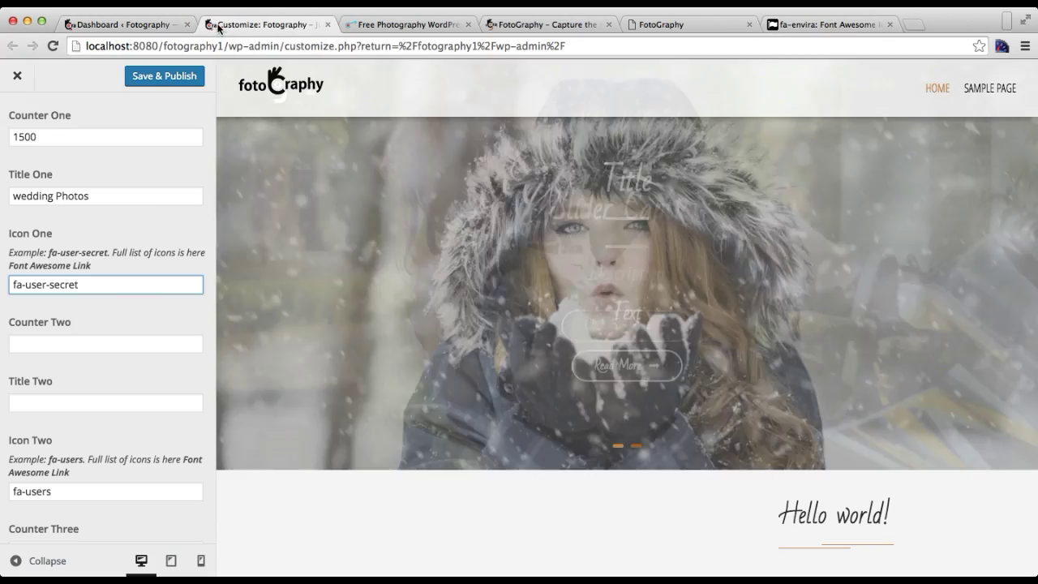
left_click_drag(89, 284, 8, 286)
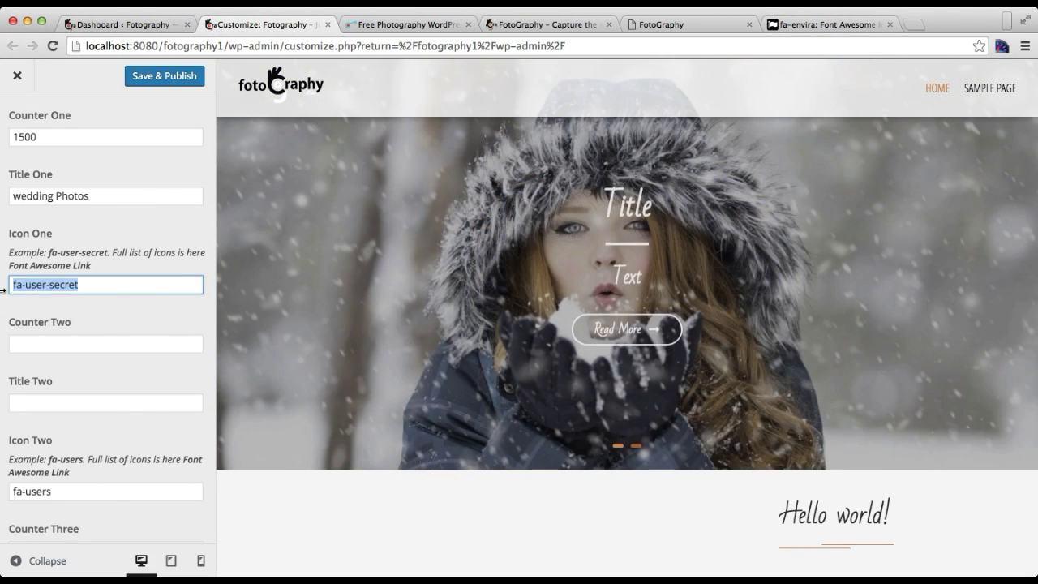
key("Right")
left_click(791, 26)
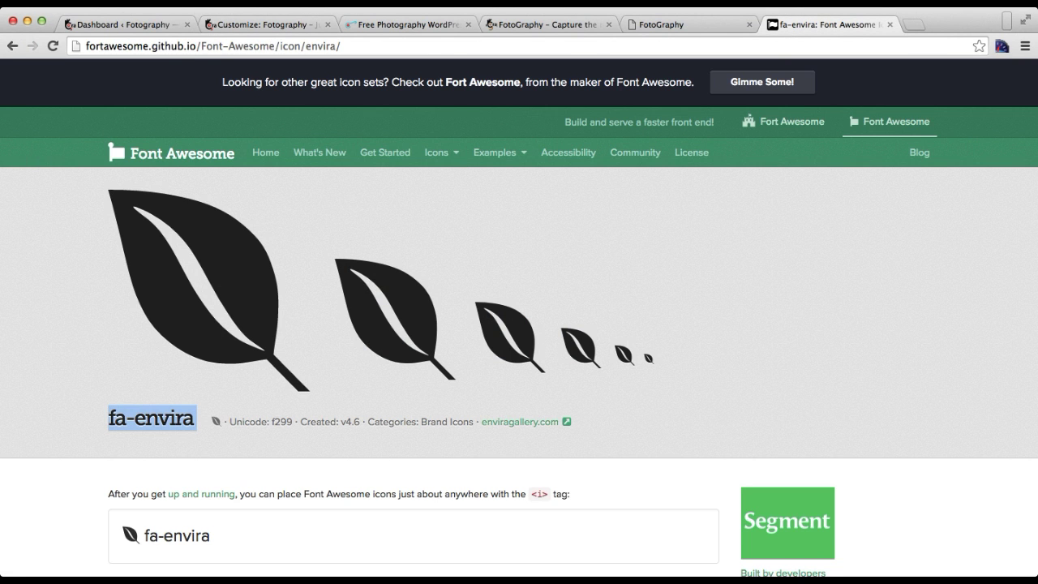
left_click(208, 26)
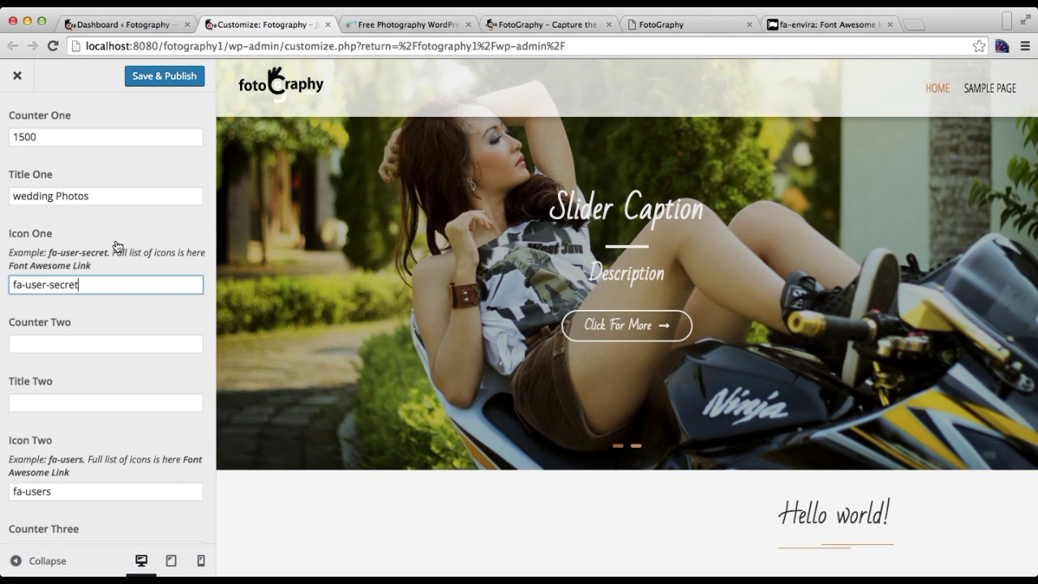
key("ctrl+a")
key("ctrl+v")
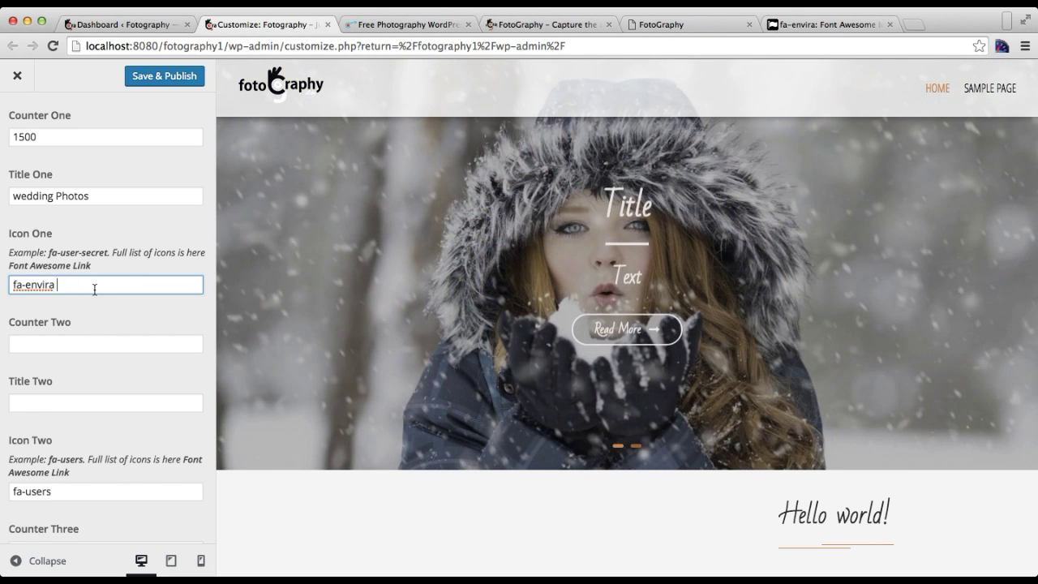
scroll(118, 324, "down", 3)
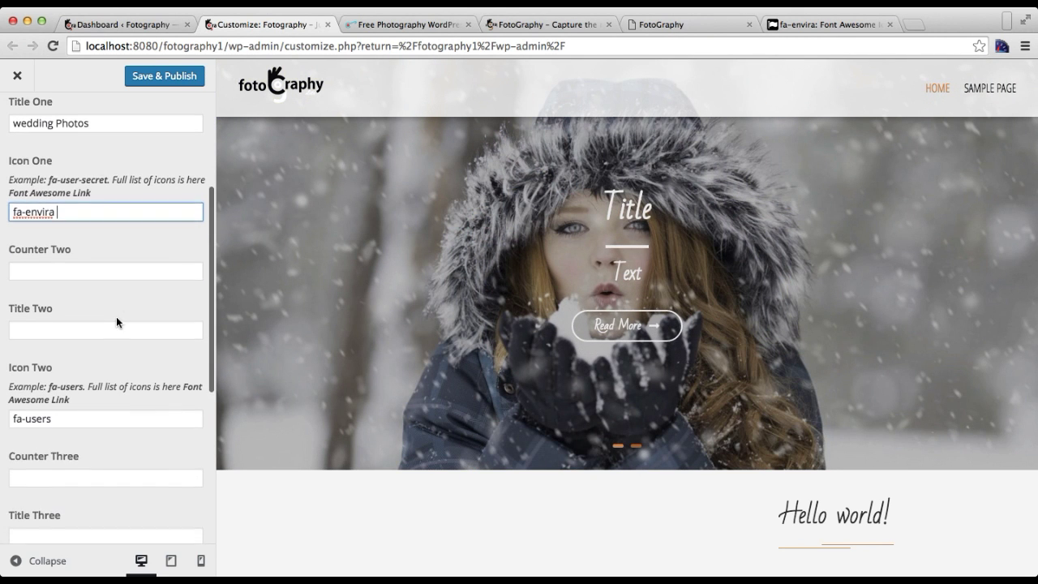
scroll(116, 322, "up", 1)
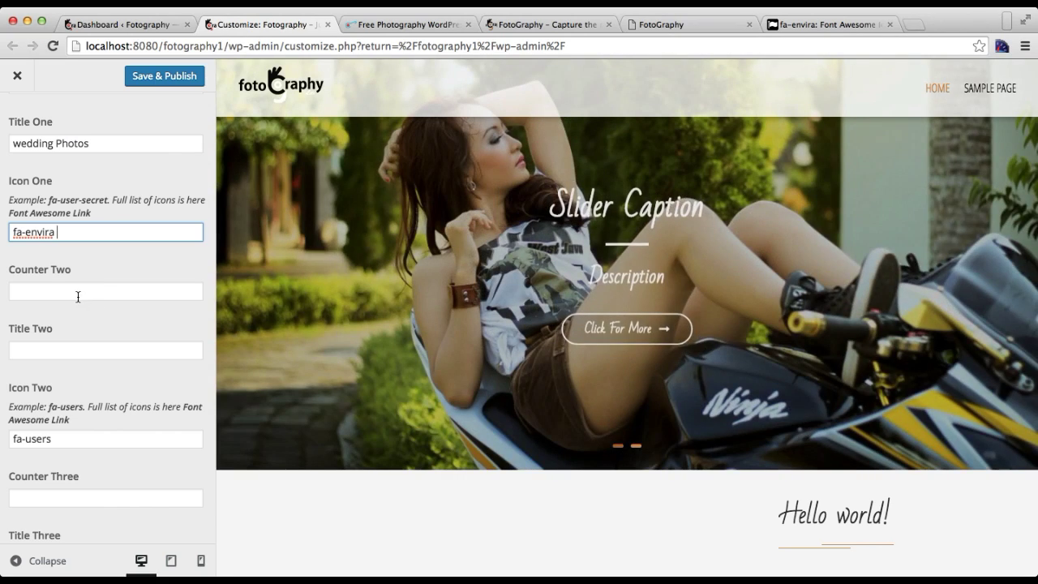
Set Counter Two to 850 titled Wildlife, keeping fa-users as Icon Two
left_click(73, 292)
type("850")
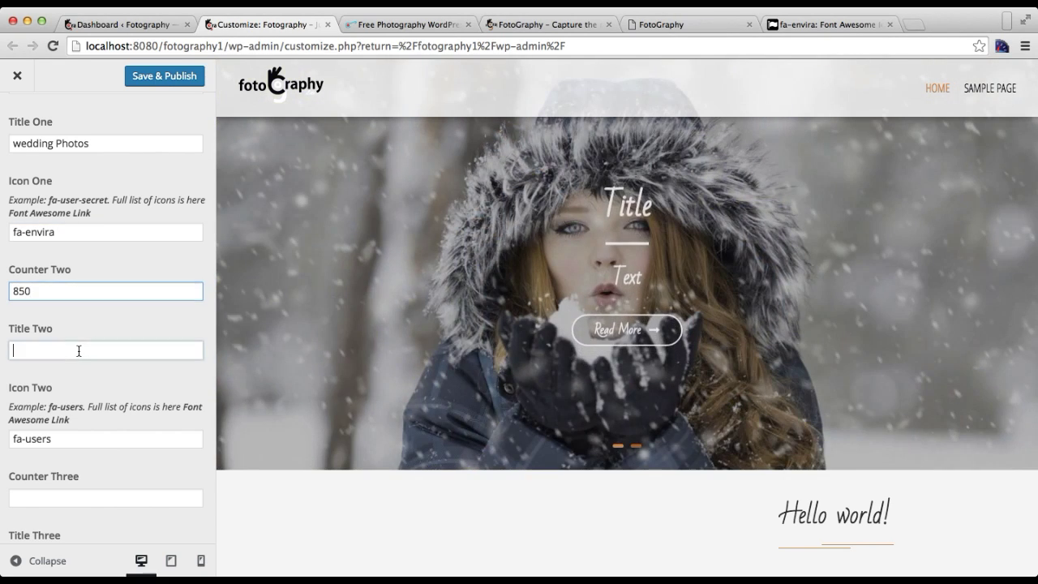
left_click(78, 350)
type("Wild")
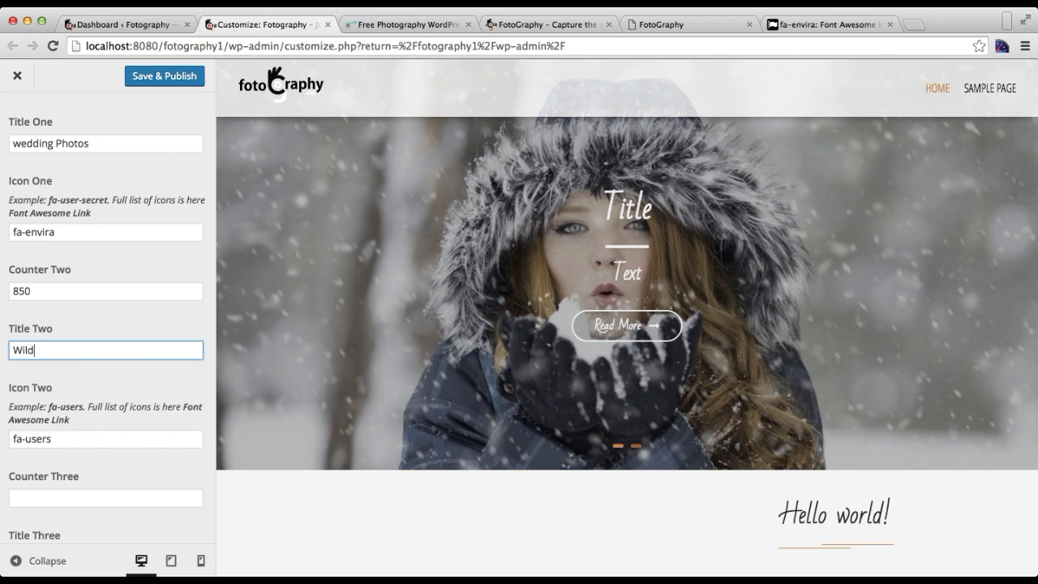
type("lif")
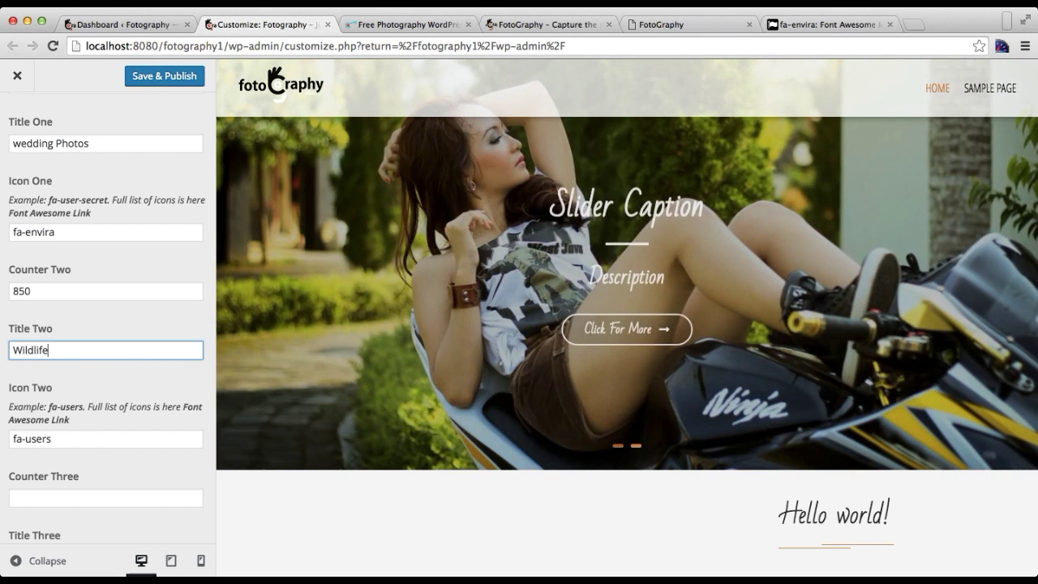
type("e")
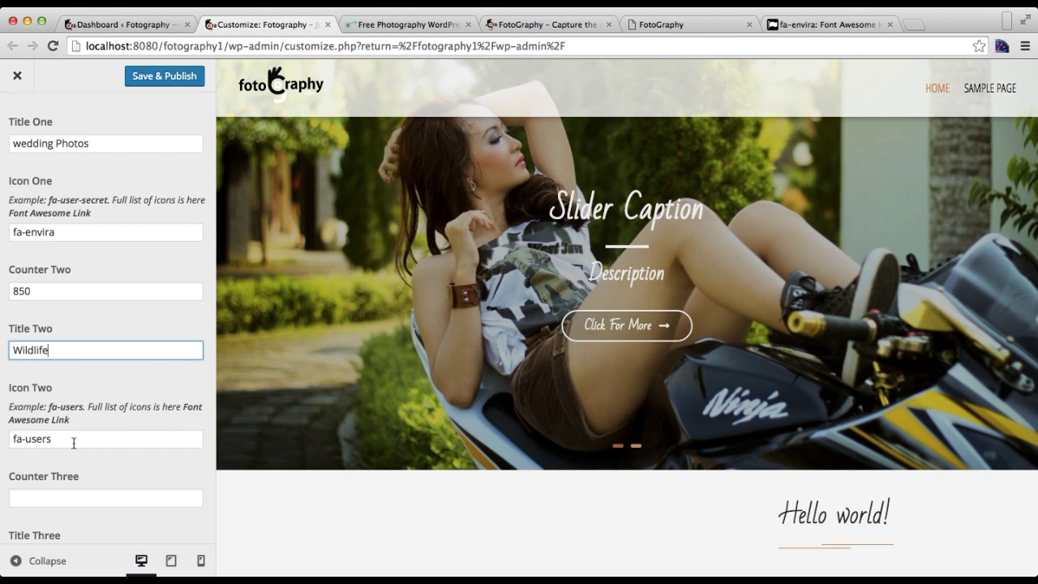
scroll(74, 443, "down", 3)
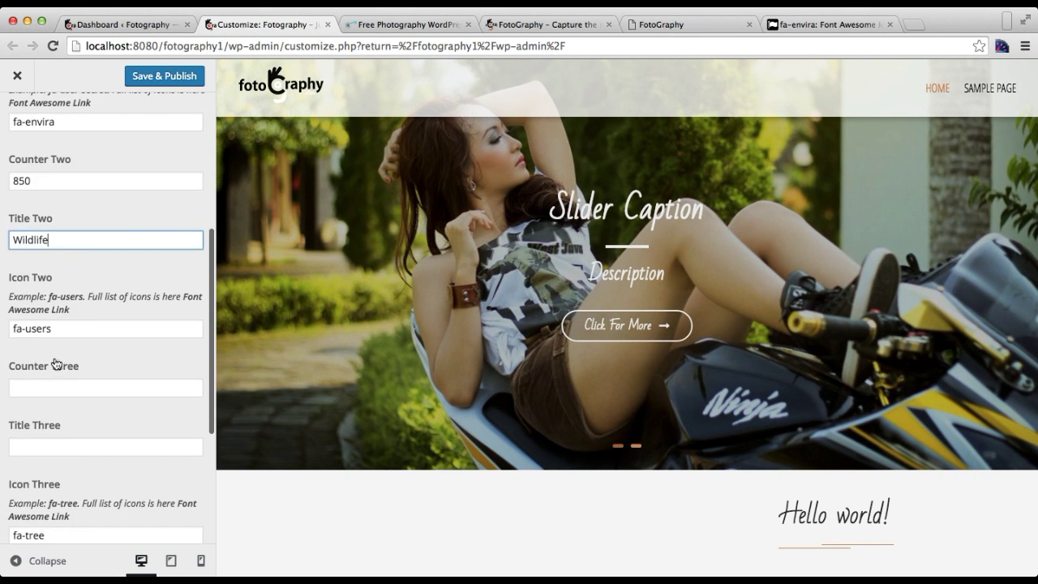
double_click(58, 329)
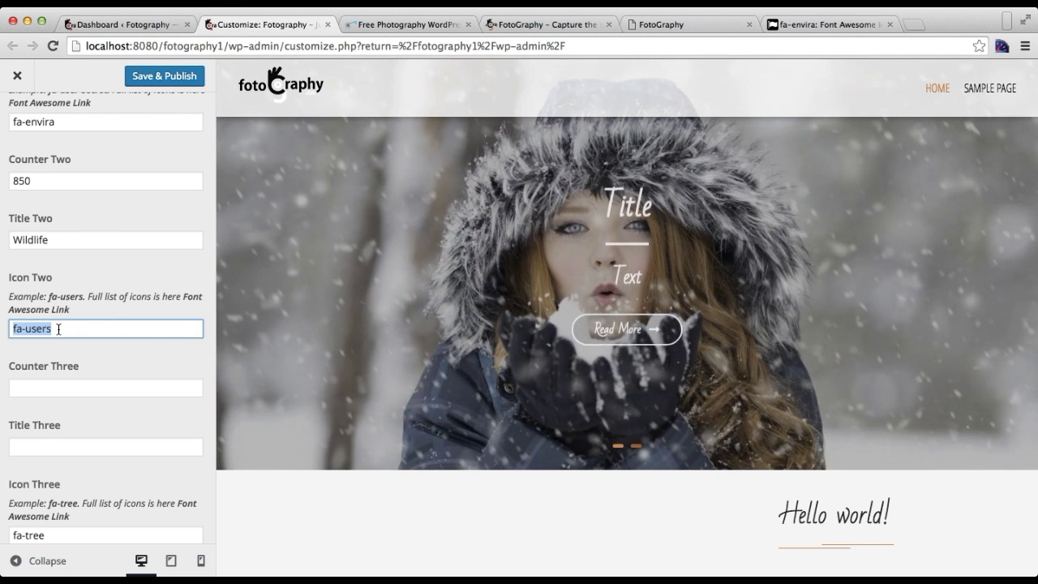
key("BackSpace")
type("fa-users")
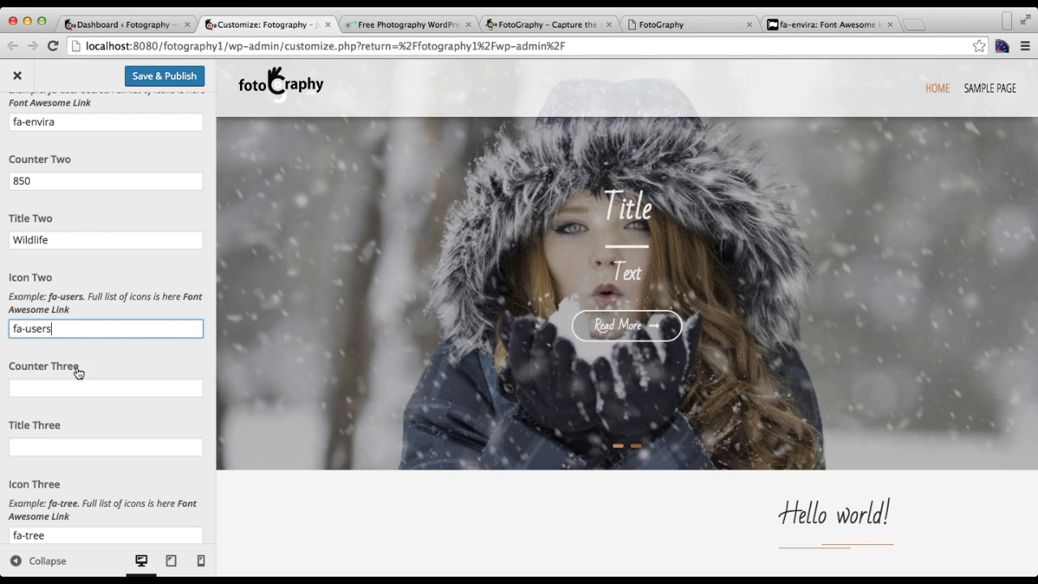
scroll(106, 367, "down", 3)
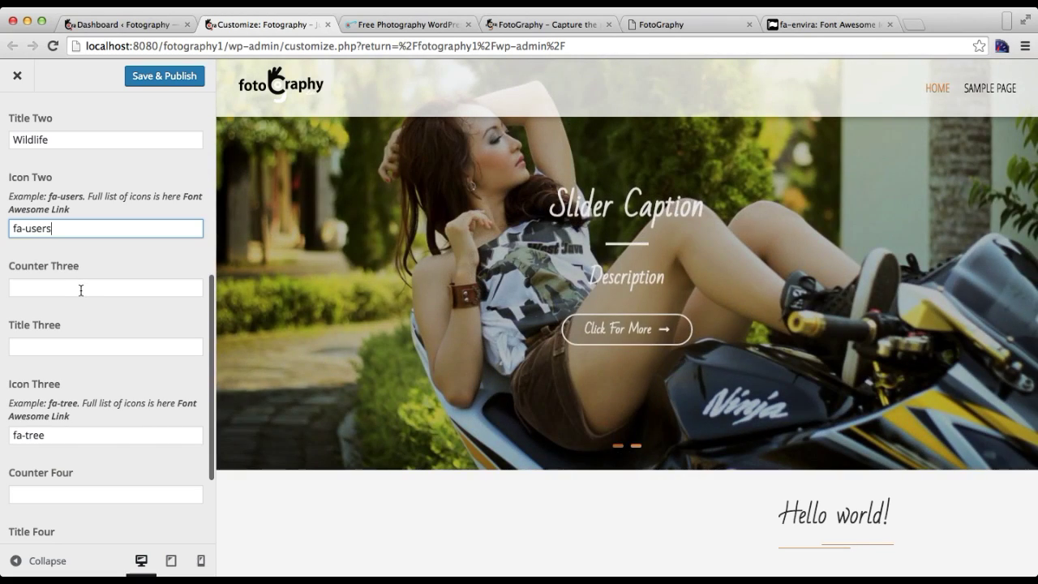
left_click(81, 289)
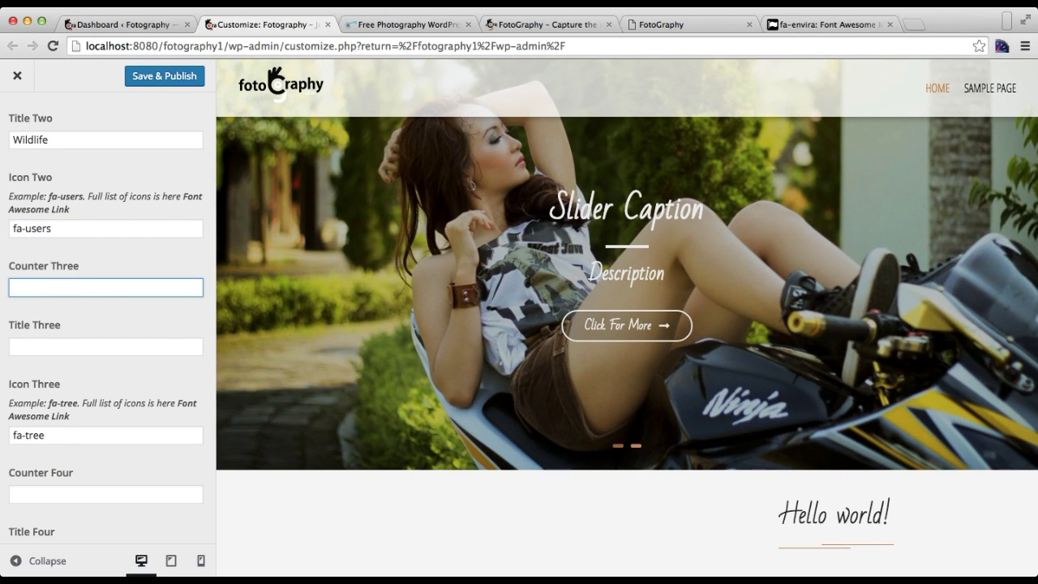
Set the third counter to 150 titled Nature with the fa-tree icon
type("150")
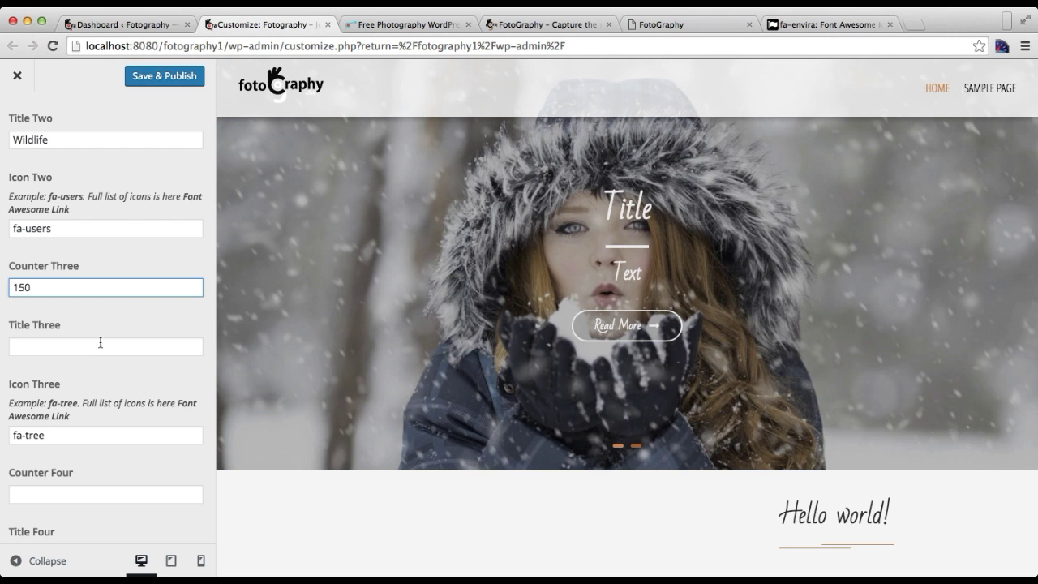
left_click(101, 345)
type("N")
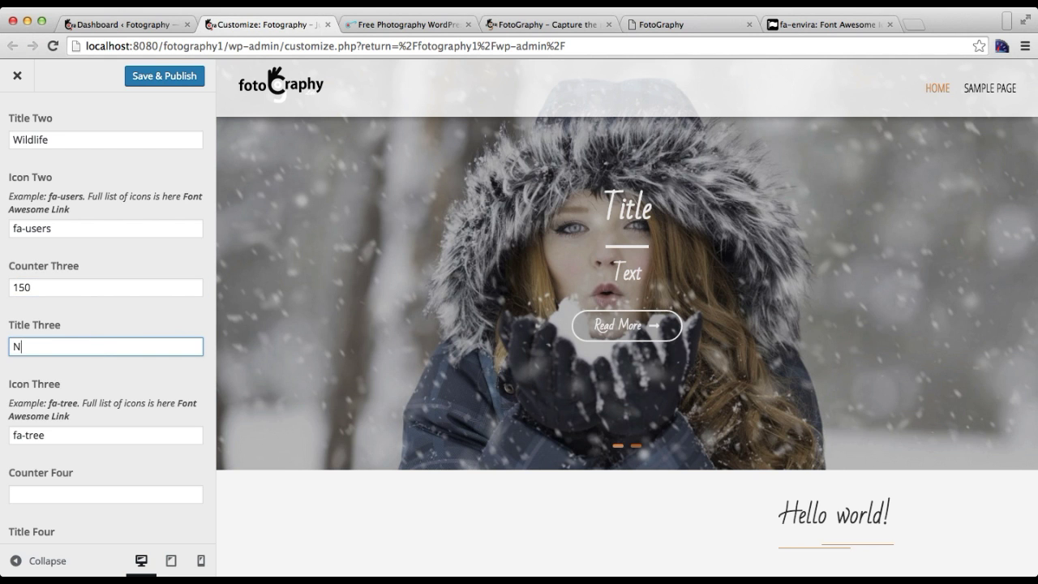
type("ature")
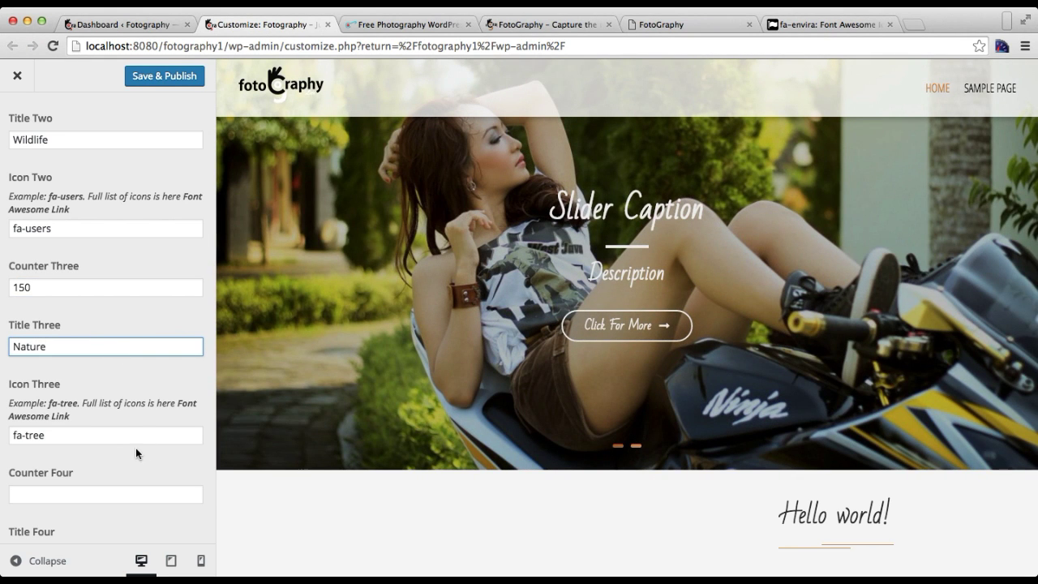
scroll(89, 413, "down", 2)
left_click_drag(54, 372, 11, 373)
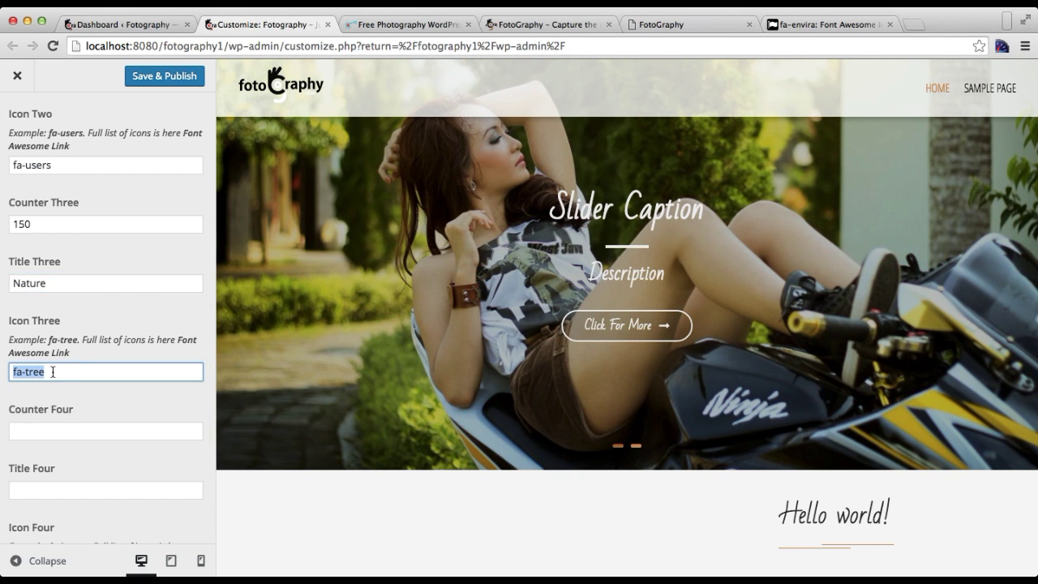
key("BackSpace")
type("fa-tree")
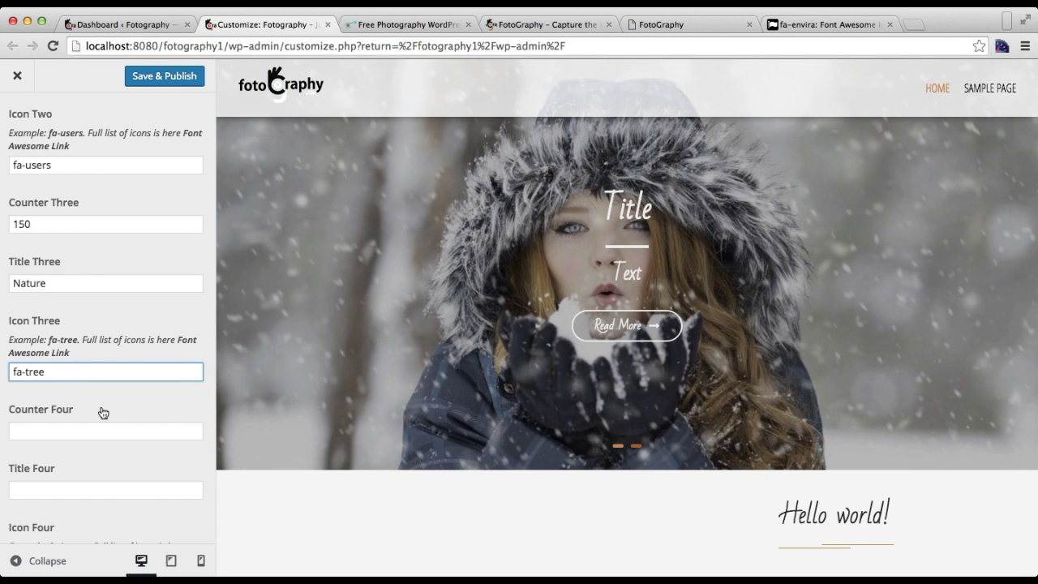
Set the fourth counter to 550 titled Landscape, keeping the fa-laptop icon
scroll(103, 413, "down", 2)
left_click(81, 358)
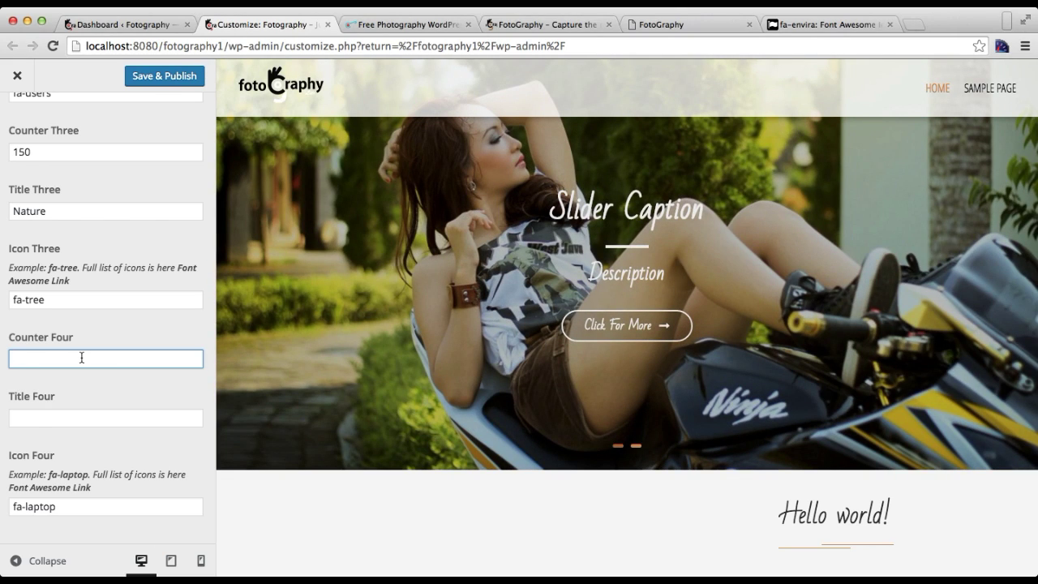
type("550")
left_click(81, 420)
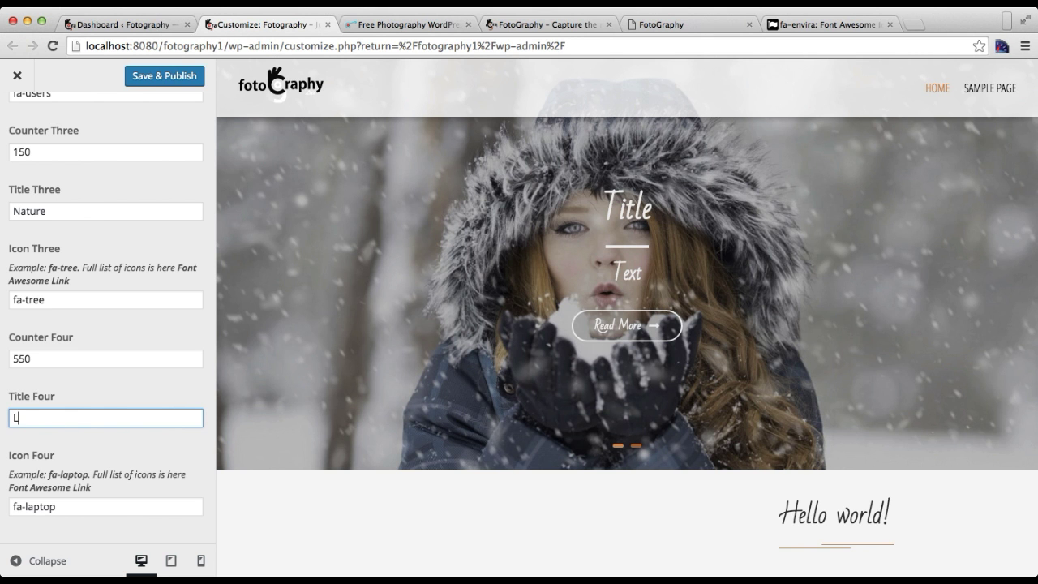
type("andscape")
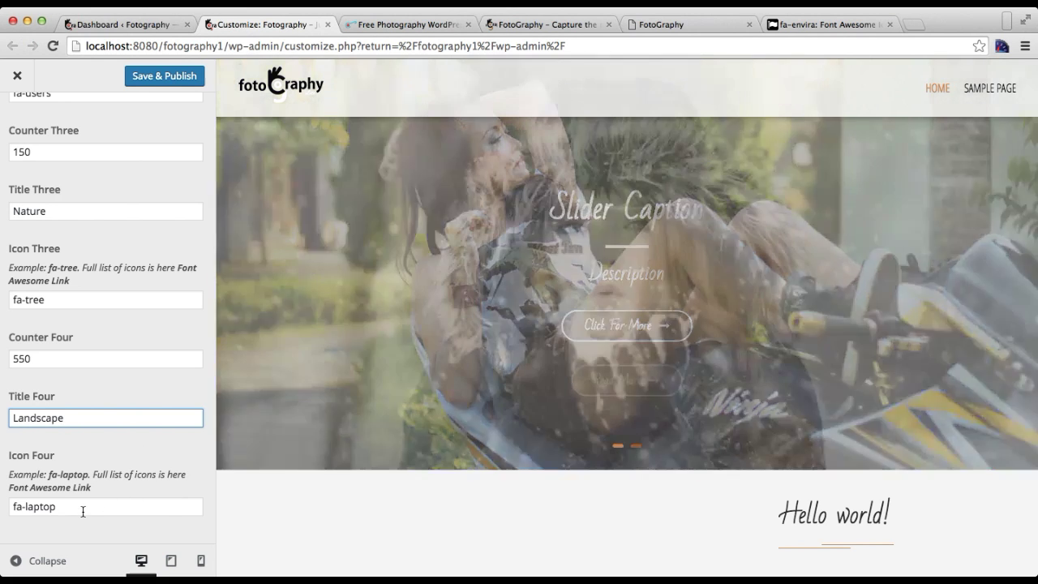
triple_click(83, 507)
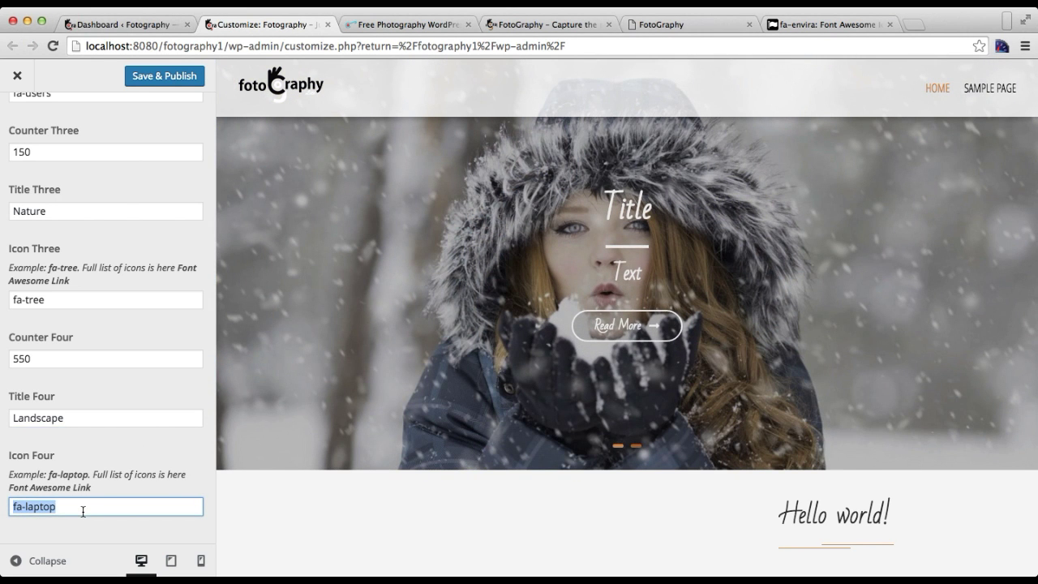
key("BackSpace")
key("ctrl+z")
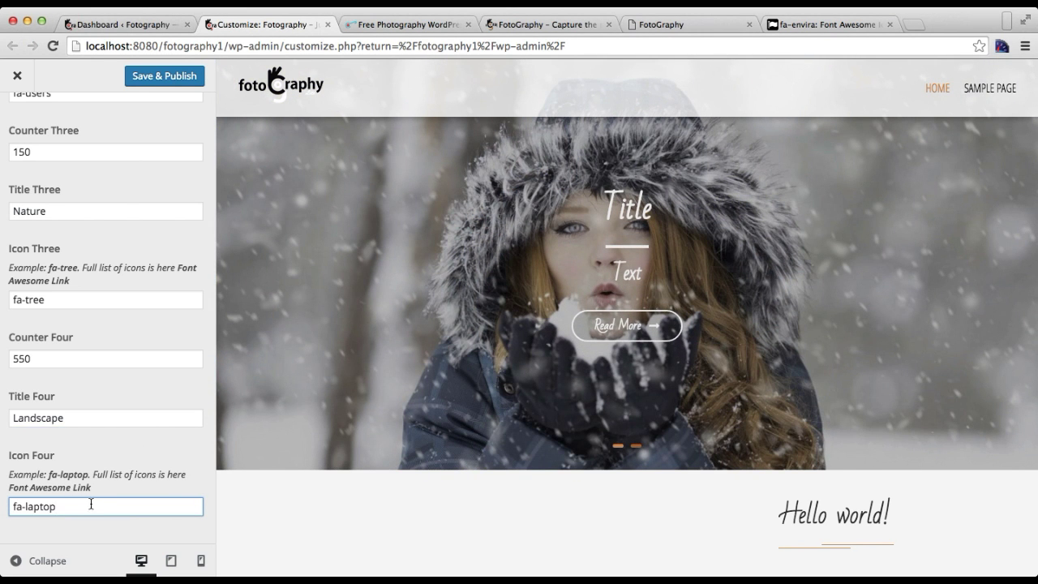
scroll(158, 167, "up", 3)
scroll(179, 139, "up", 3)
Publish the counters and check all four (1500, 850, 150, 550) on the live site against the demo
scroll(178, 140, "up", 2)
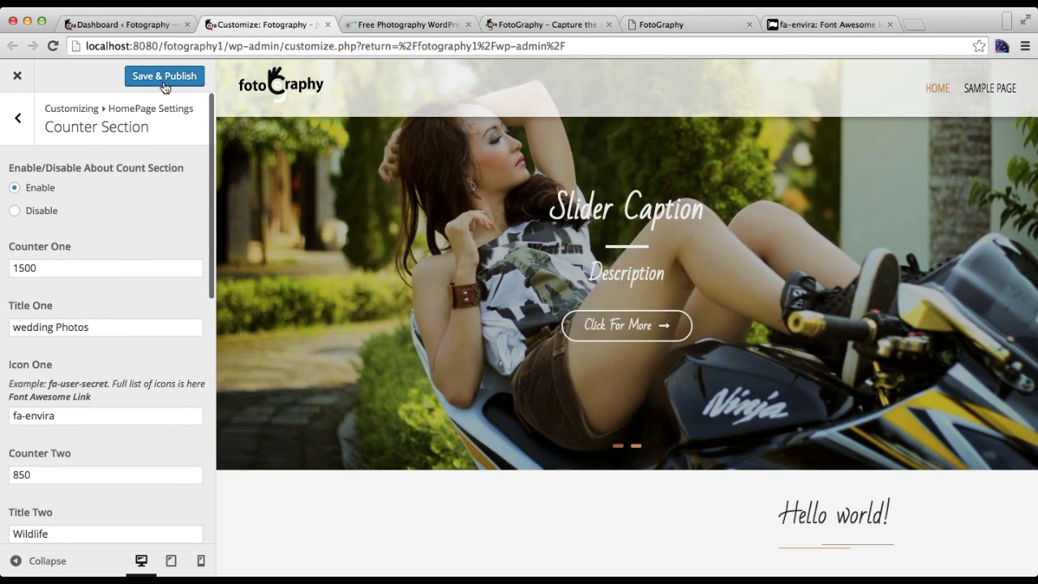
left_click(159, 83)
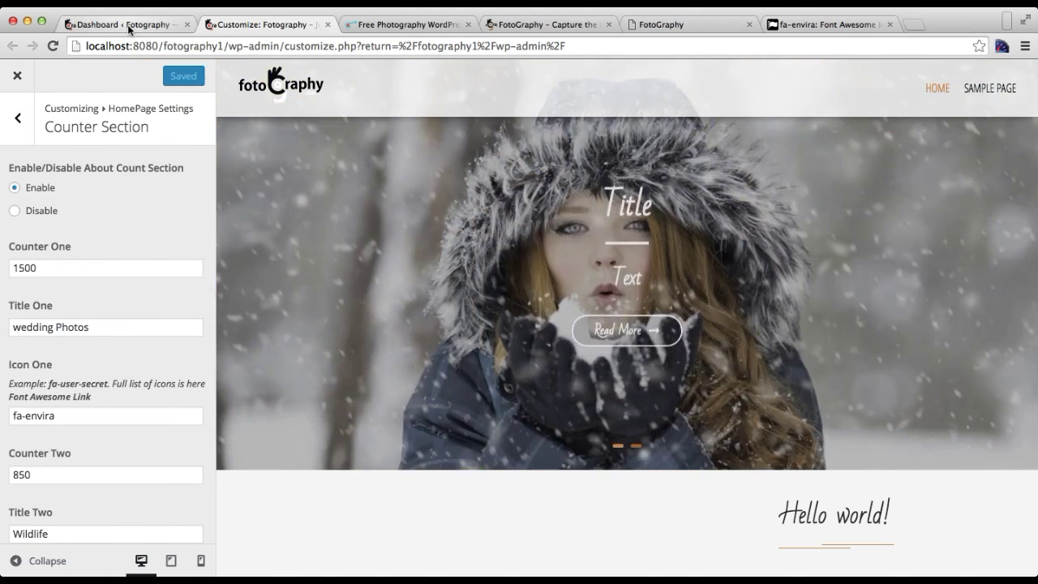
left_click(122, 24)
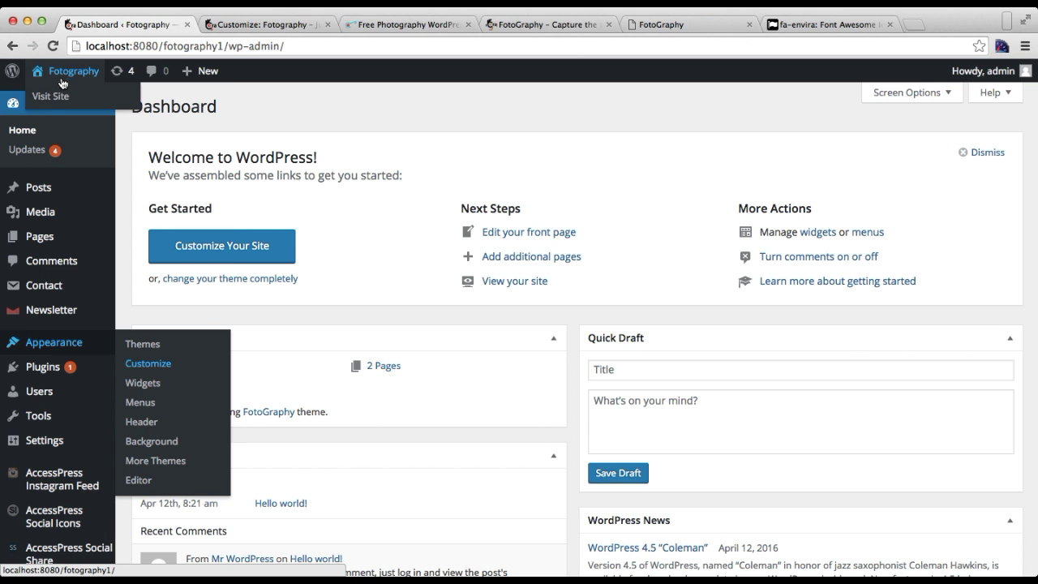
right_click(53, 91)
left_click(89, 96)
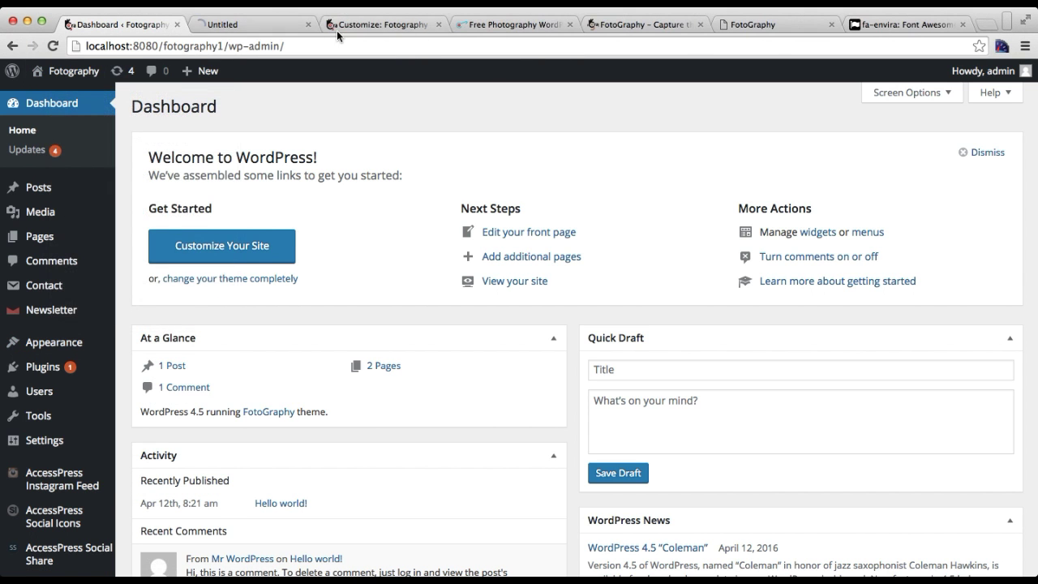
left_click(278, 25)
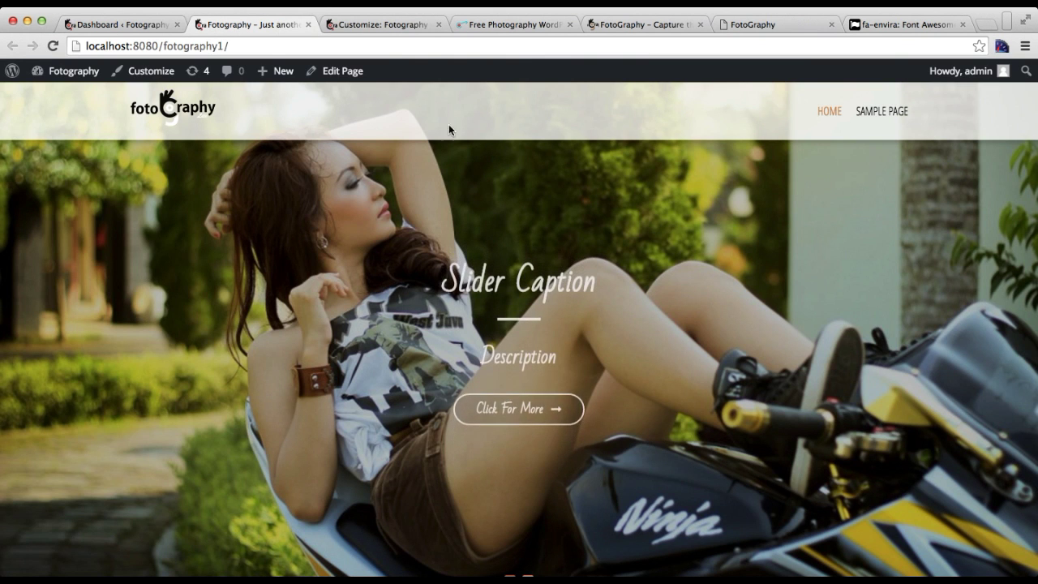
scroll(620, 284, "down", 5)
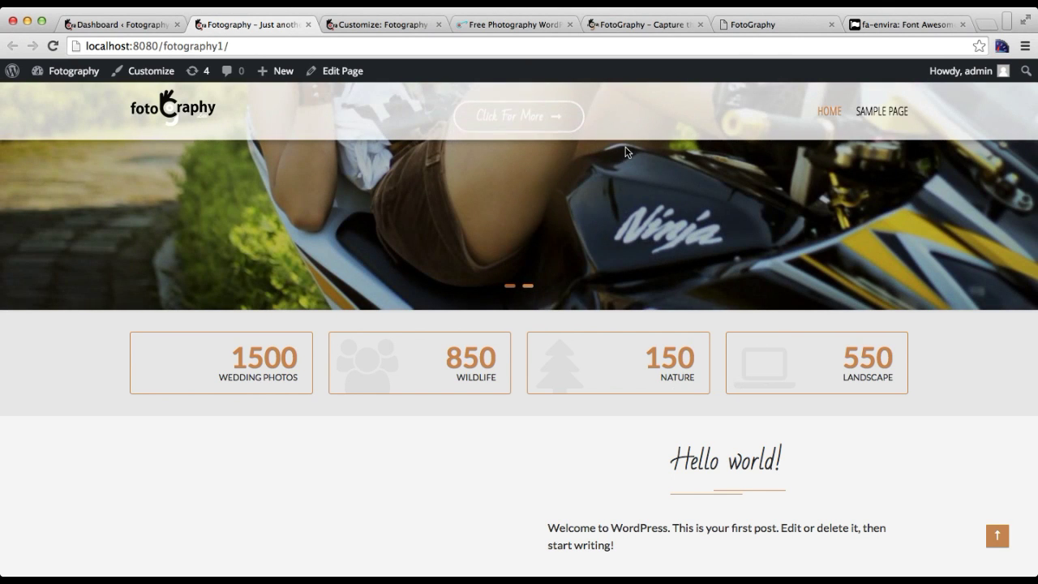
left_click(623, 26)
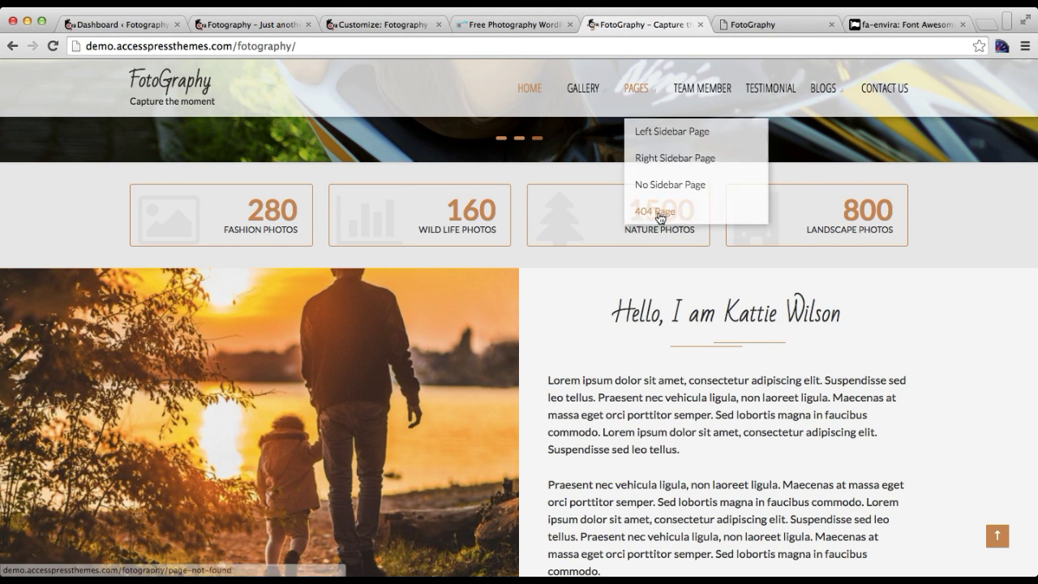
Review the demo site's About section, then start a new page from the WordPress dashboard
scroll(598, 417, "down", 2)
scroll(598, 417, "up", 1)
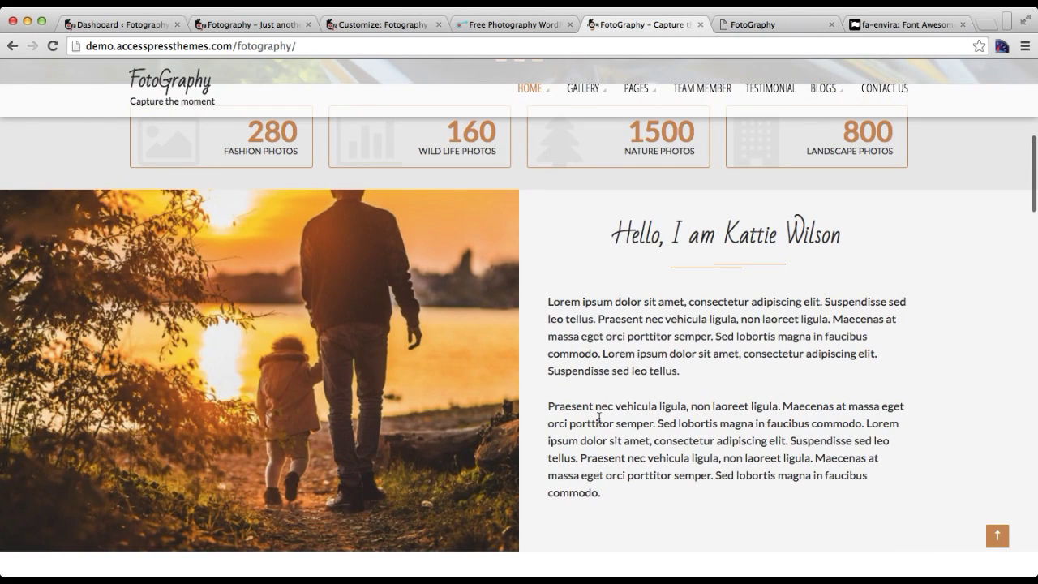
left_click(139, 28)
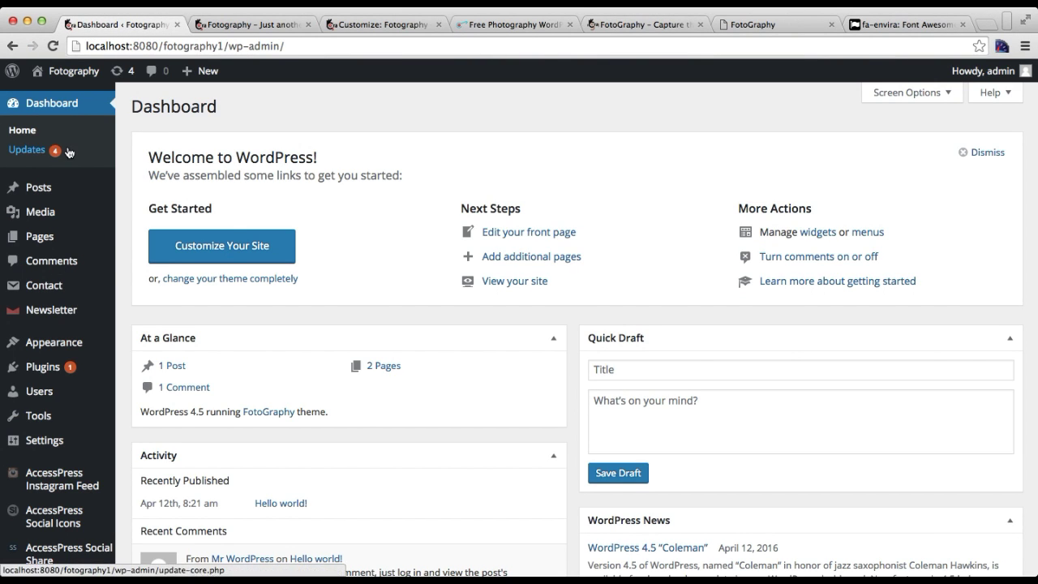
mouse_move(39, 236)
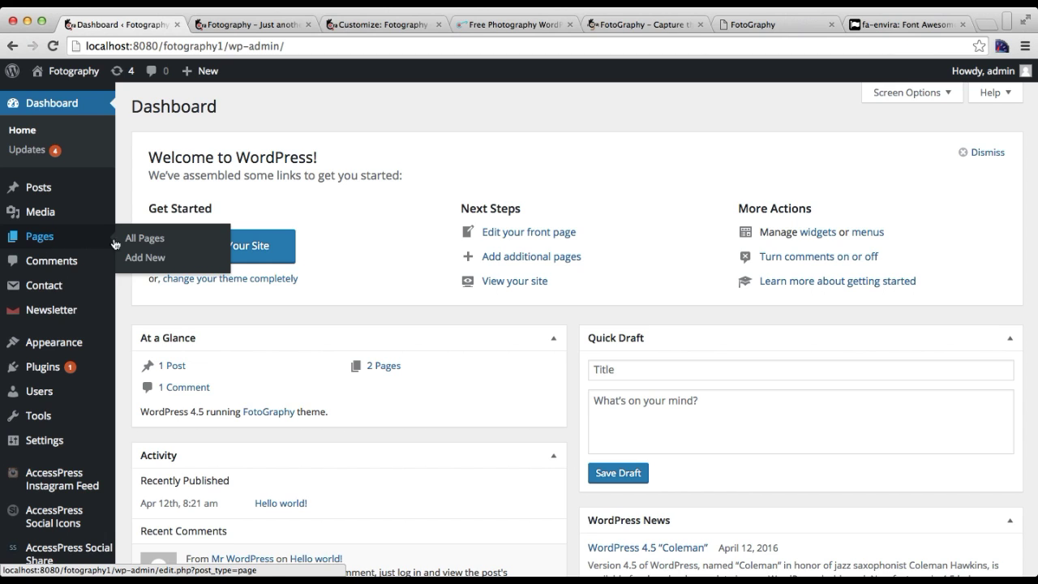
left_click(145, 257)
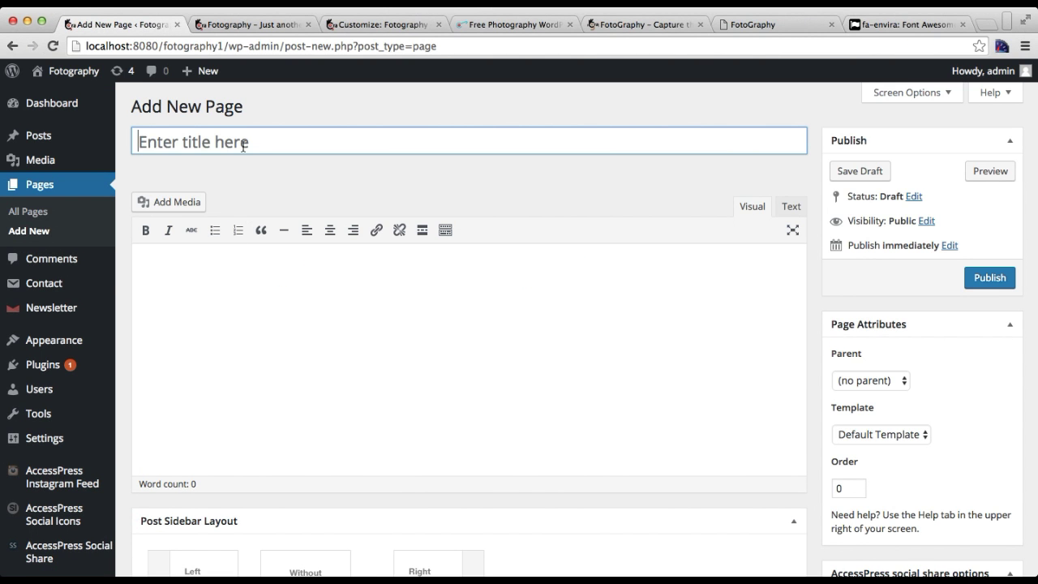
Copy 'Hello, I am Kattie Wilson' from the notes into the new page's title
left_click(509, 568)
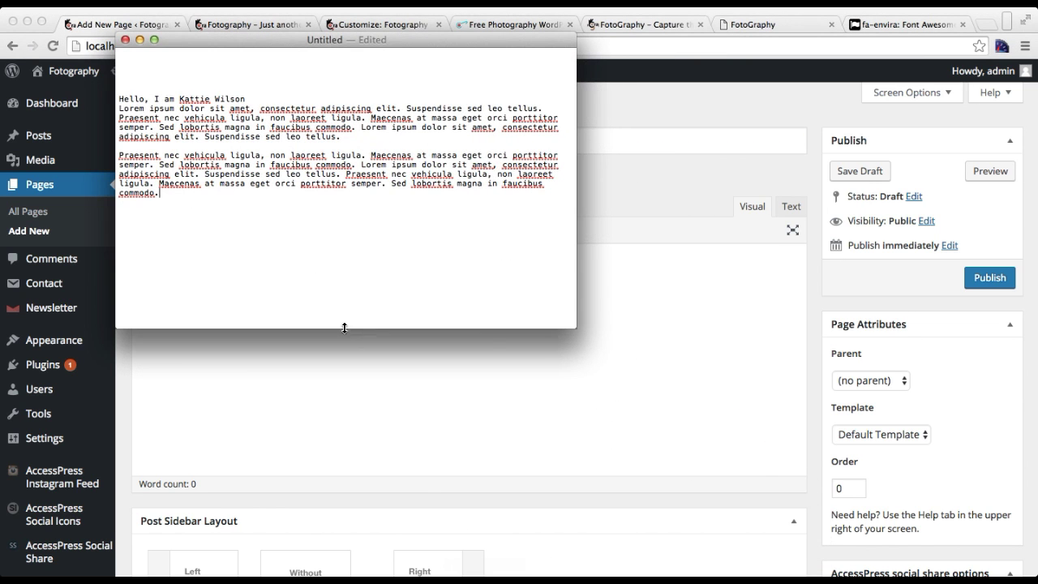
left_click_drag(119, 99, 249, 98)
key("super+c")
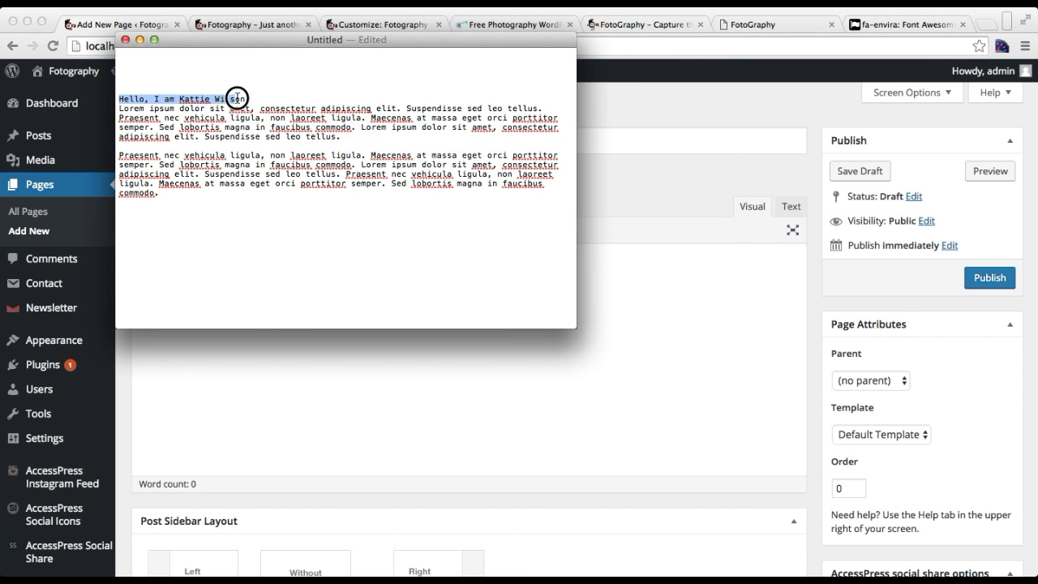
key("super+Tab")
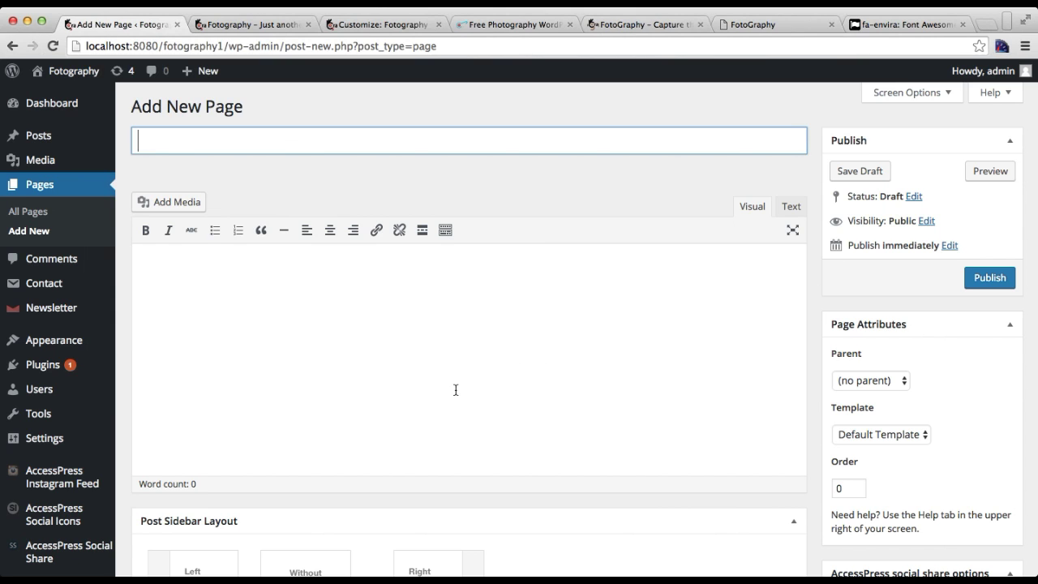
key("super+v")
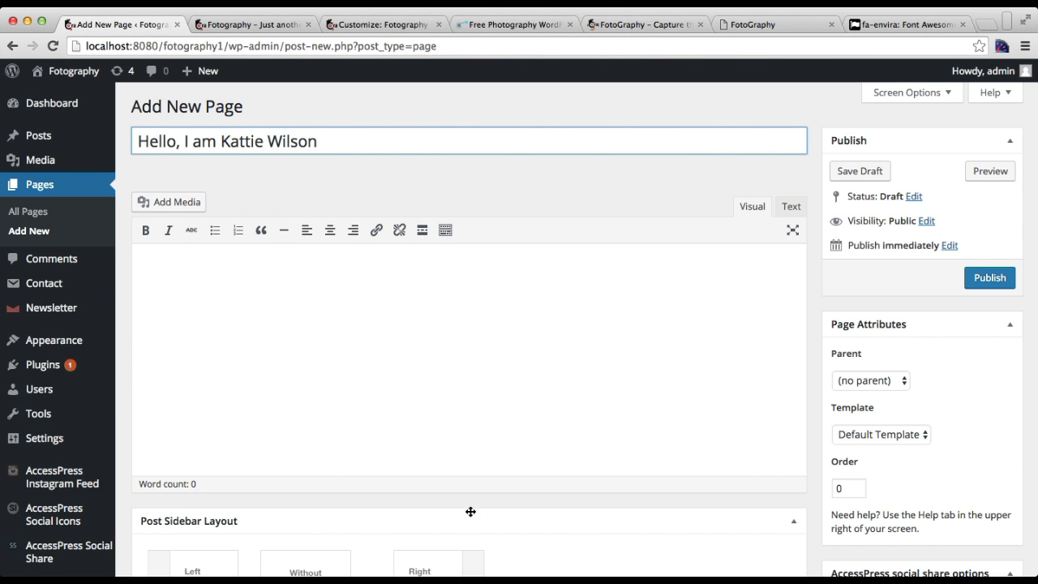
Copy both Lorem ipsum paragraphs from the notes into the page body, undoing the stray title paste
key("super+Tab")
left_click(255, 131)
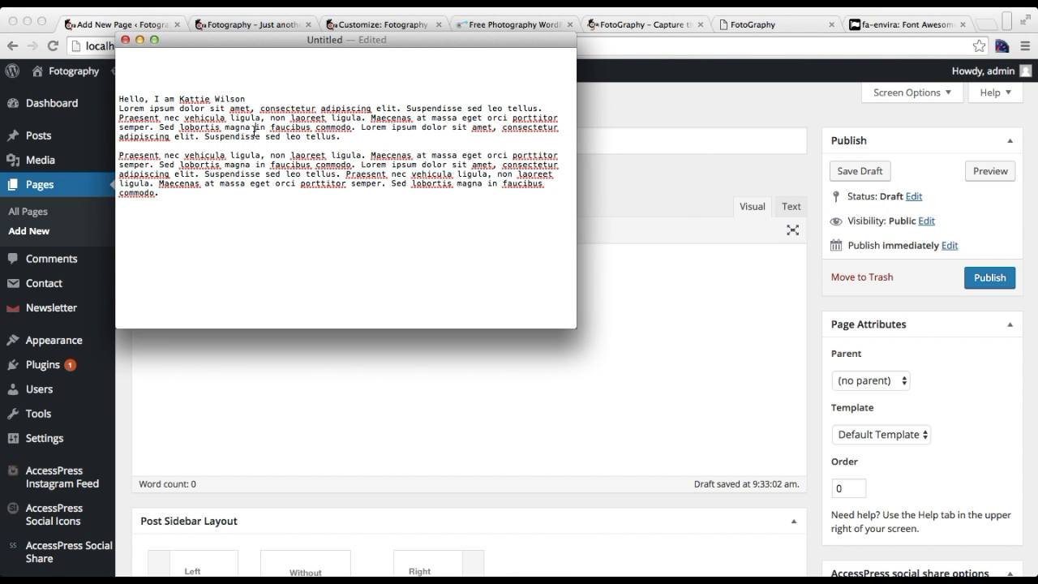
triple_click(255, 132)
left_click(227, 203)
mouse_move(121, 112)
left_mouse_down()
mouse_move(116, 155)
mouse_move(179, 209)
left_mouse_up()
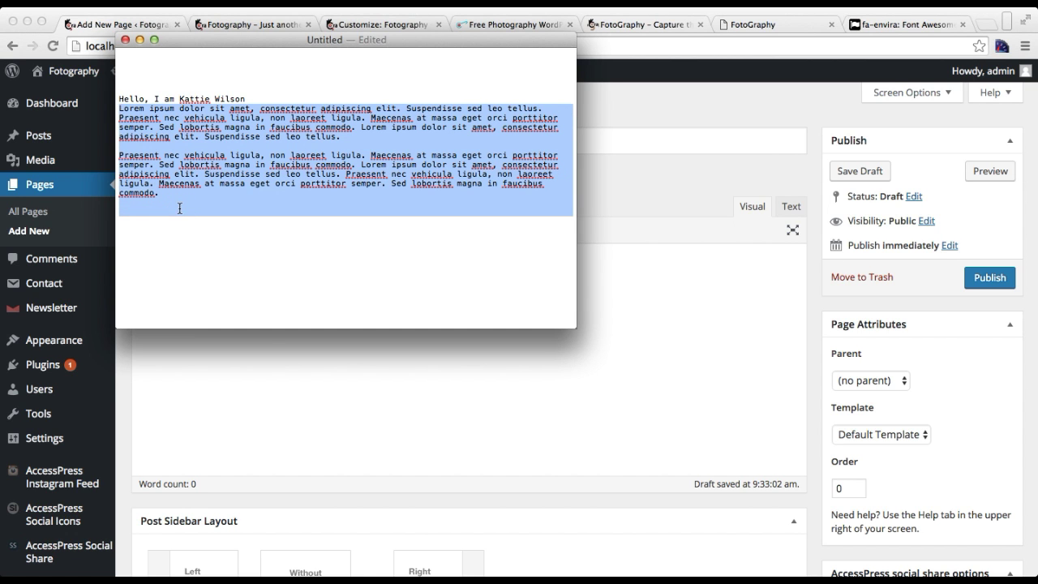
key("super+c")
key("super+Tab")
key("super+v")
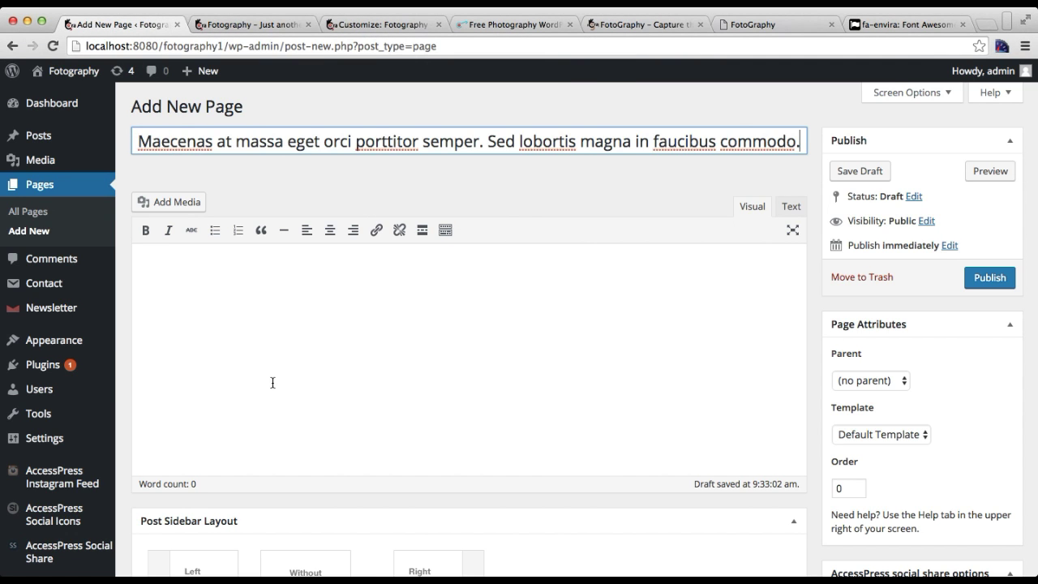
key("super+z")
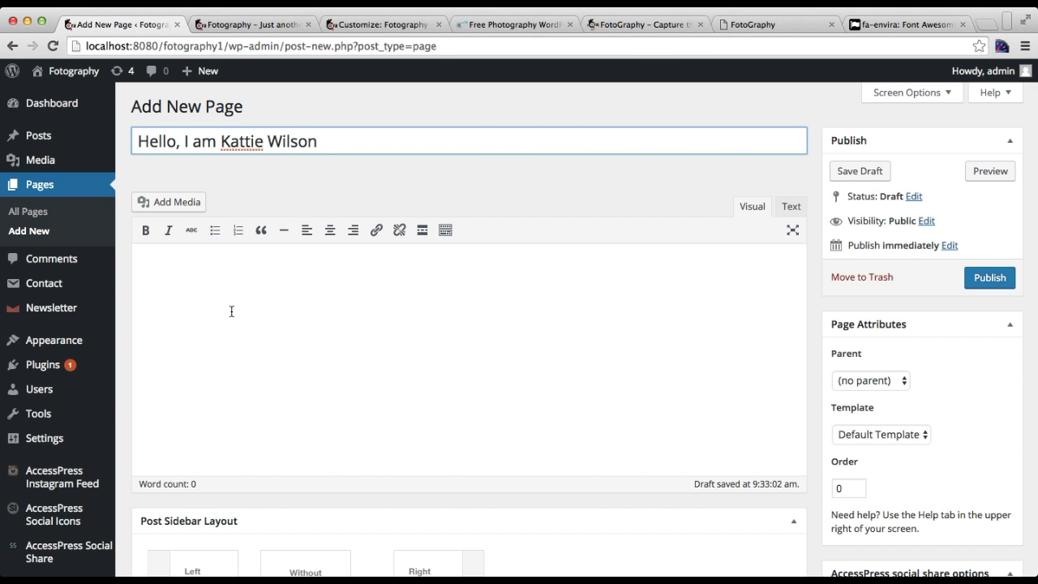
left_click(231, 311)
key("super+v")
Set the sunset photo of a man and child as the featured image and publish the page
scroll(493, 324, "down", 4)
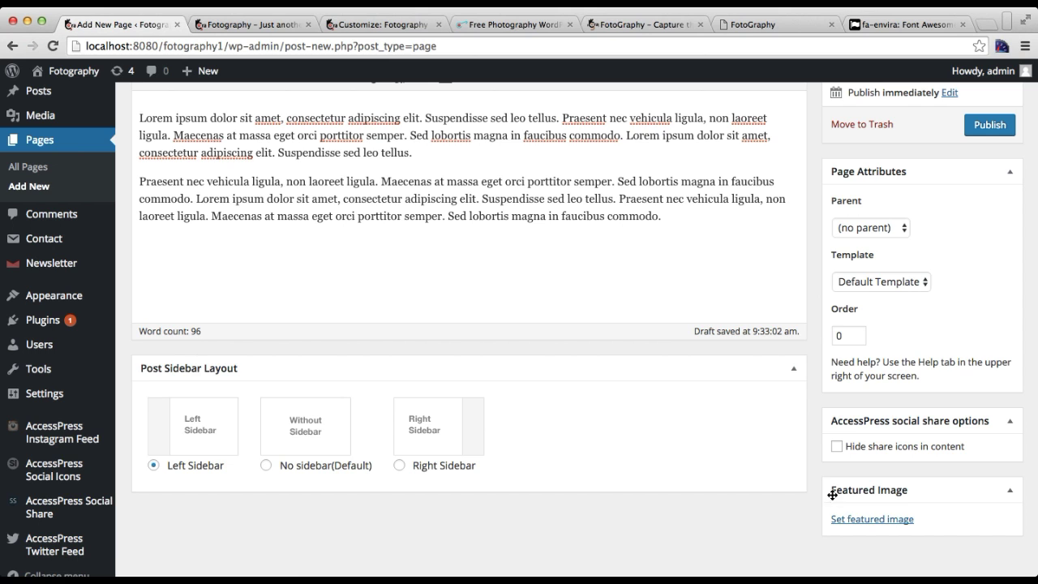
left_click(854, 520)
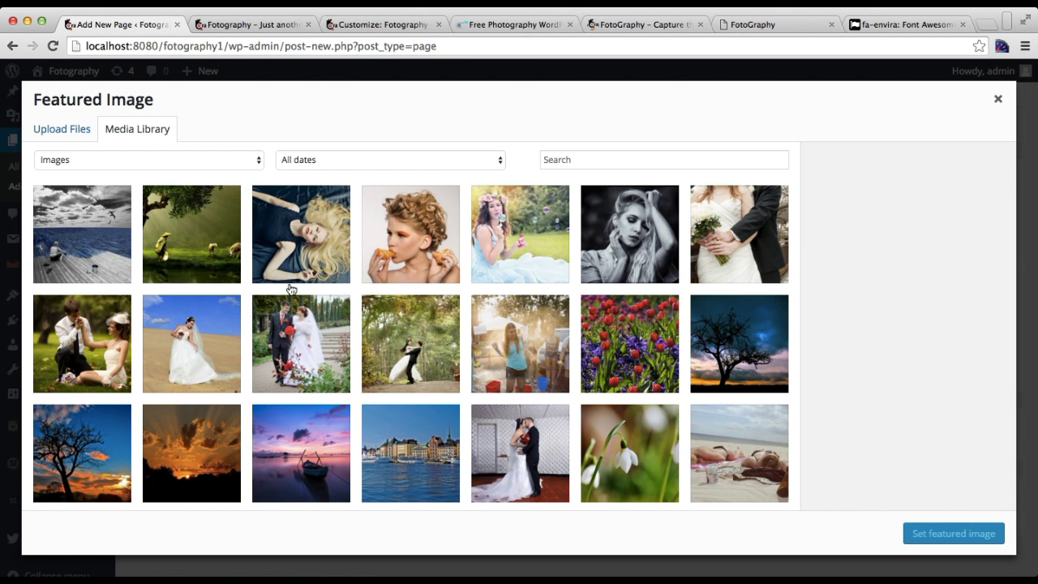
scroll(434, 442, "down", 5)
scroll(434, 443, "down", 2)
scroll(434, 443, "down", 2)
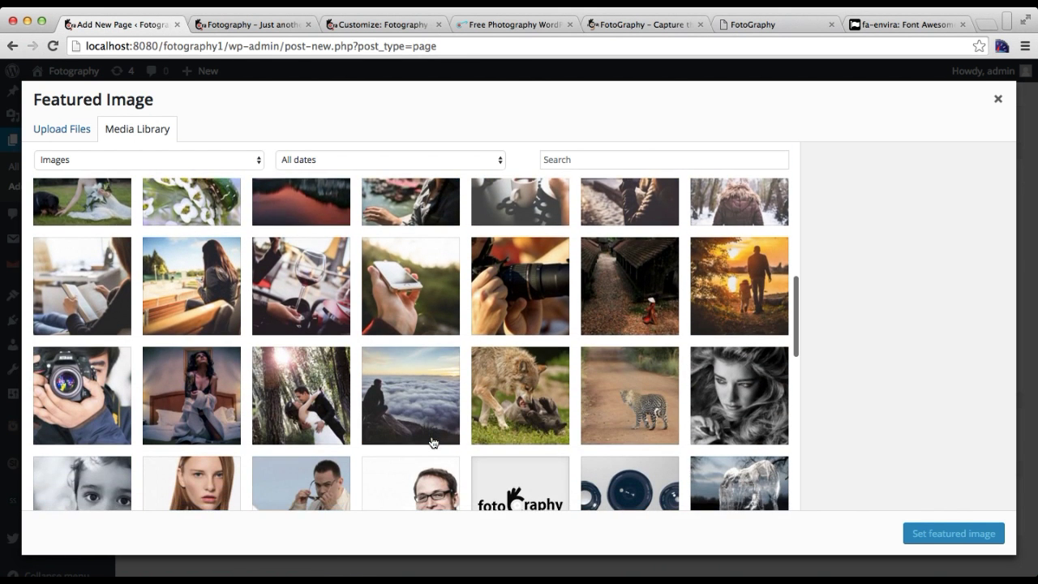
scroll(434, 443, "down", 1)
left_click(741, 239)
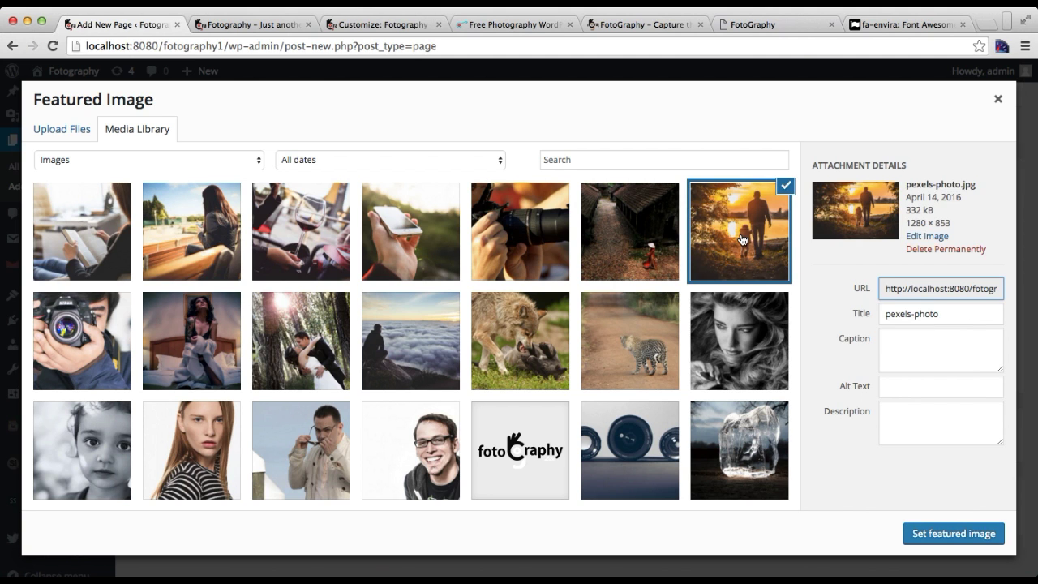
left_click(943, 533)
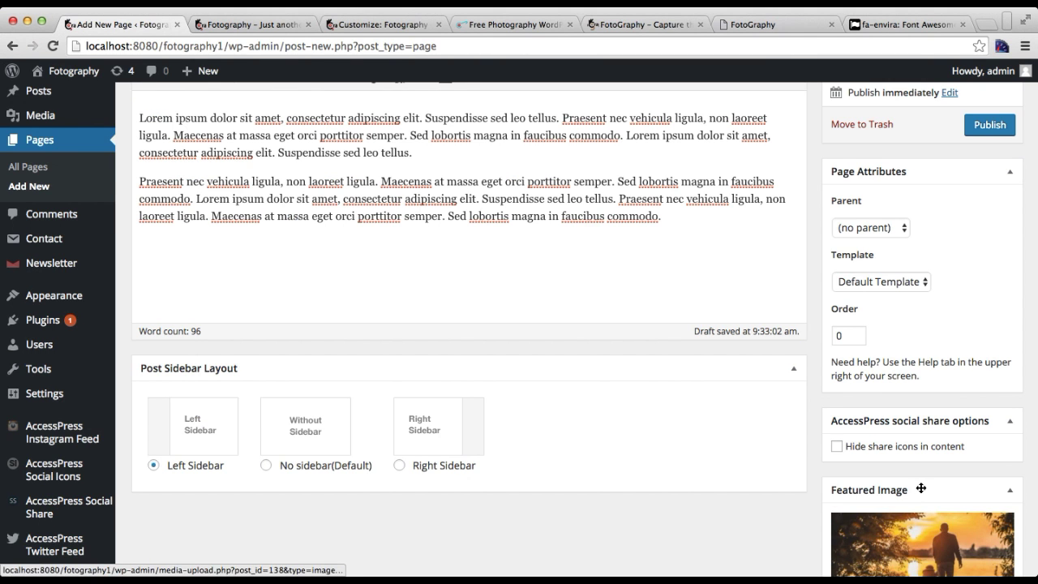
scroll(909, 494, "up", 4)
left_click(979, 278)
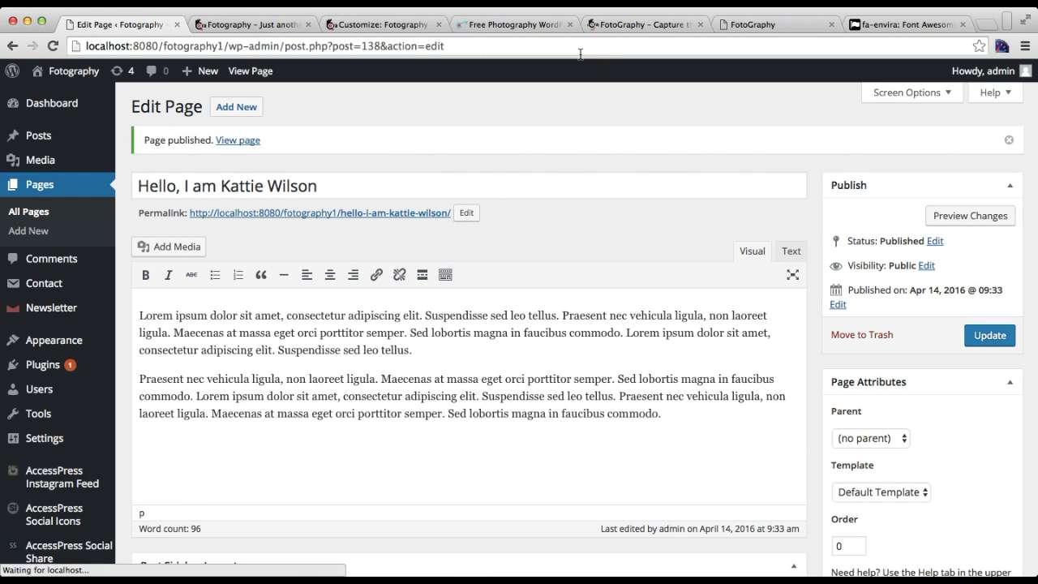
Reload the Customizer and set HomePage Settings > About Section to the 'Hello, I am Kattie Wilson' page
left_click(377, 27)
left_click(343, 47)
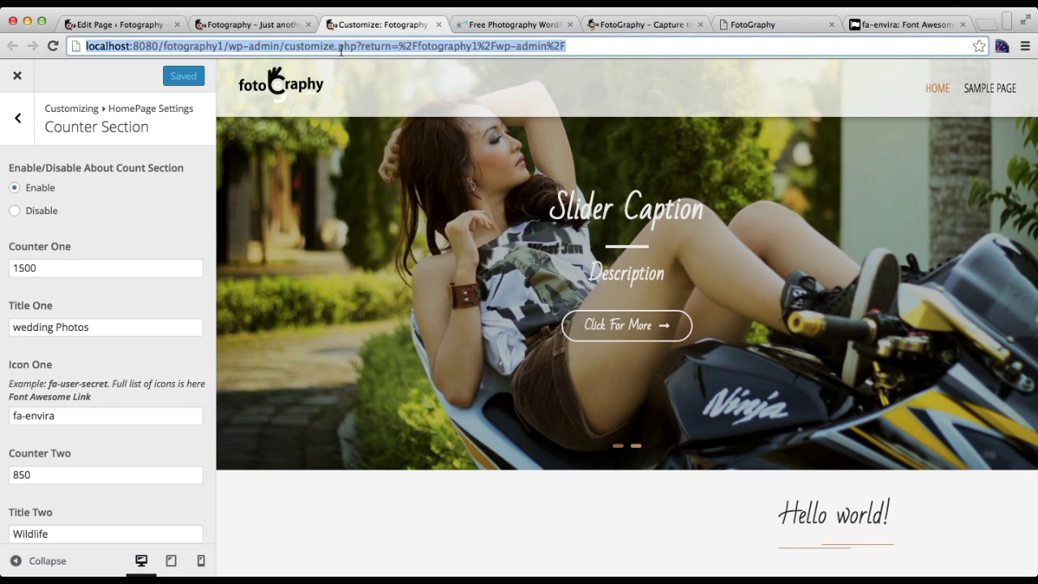
key("Return")
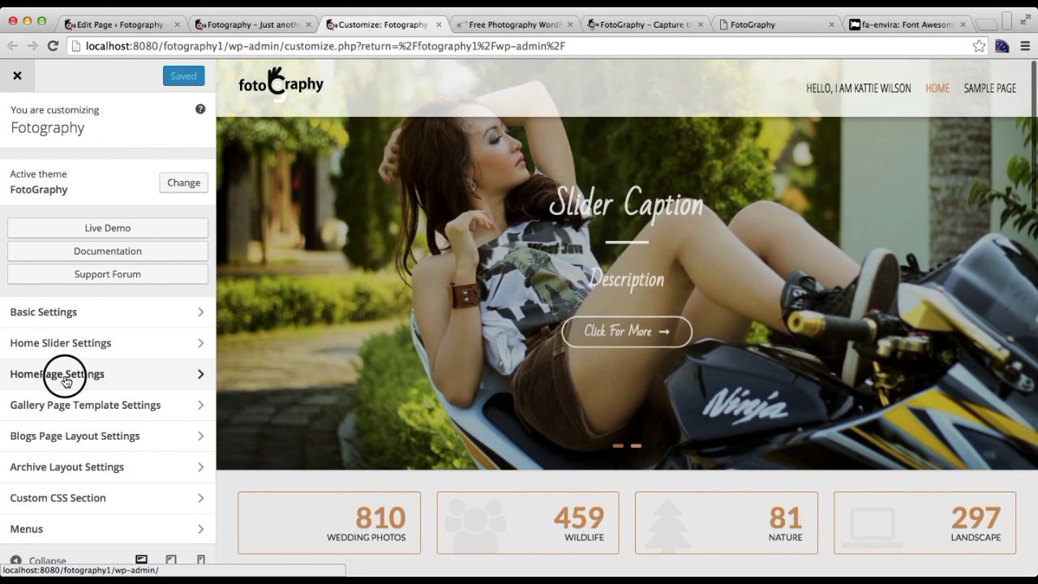
left_click(66, 378)
left_click(63, 213)
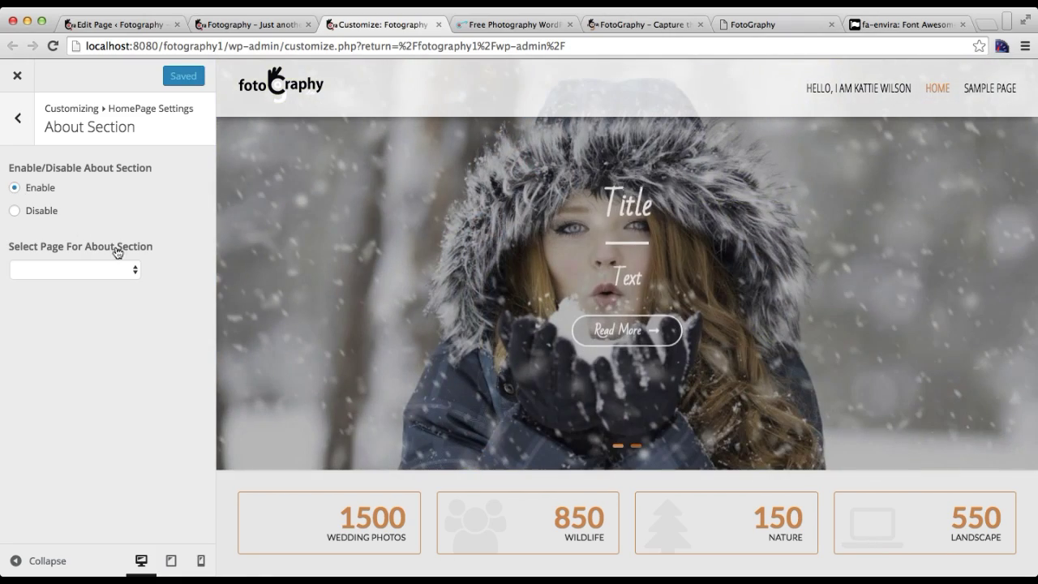
left_click(128, 268)
left_click(121, 283)
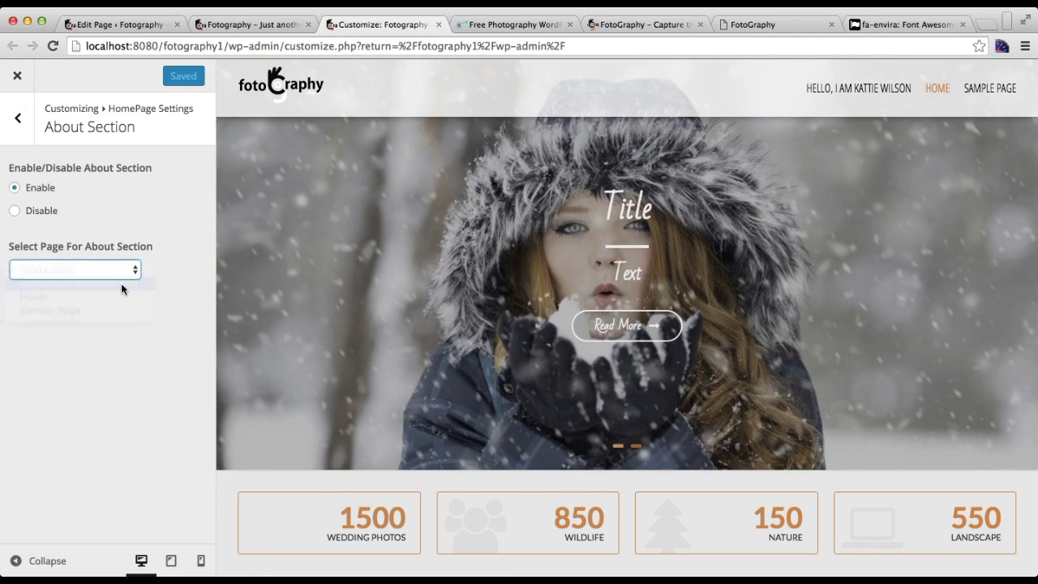
Save & Publish the About Section choice and scroll the preview to check it
left_click(172, 81)
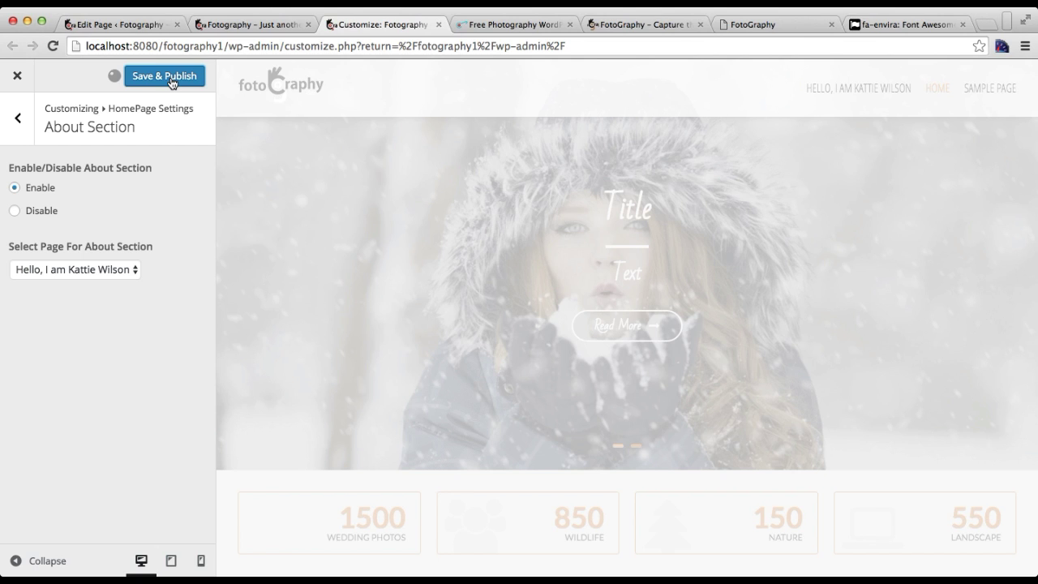
left_click(172, 81)
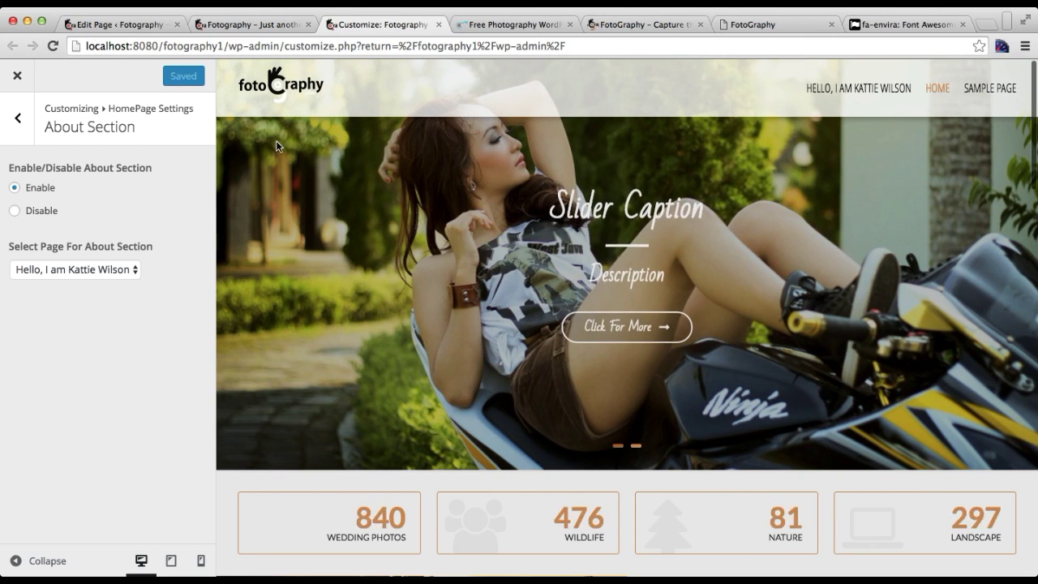
scroll(462, 352, "down", 5)
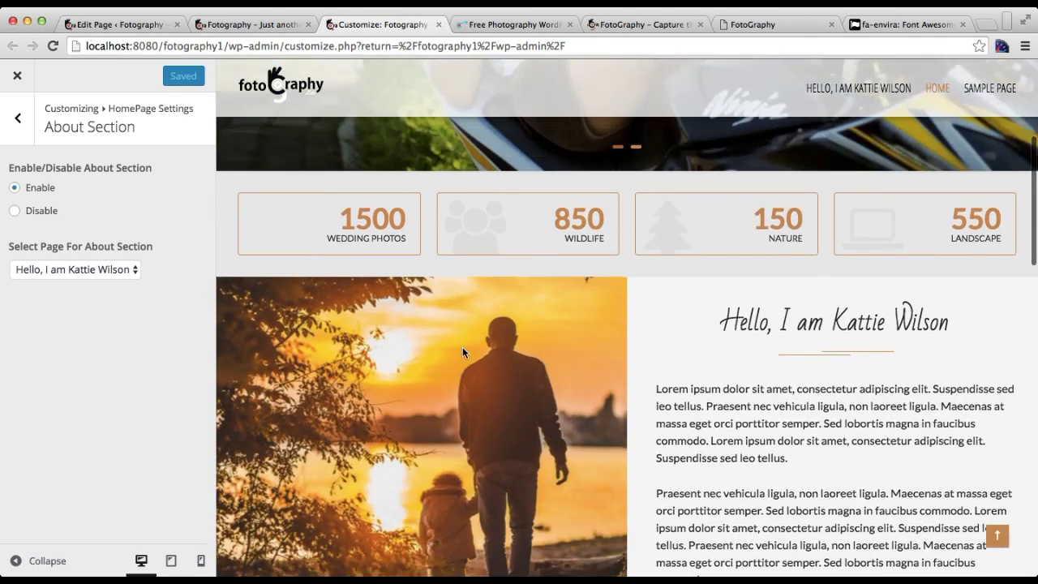
scroll(462, 349, "down", 1)
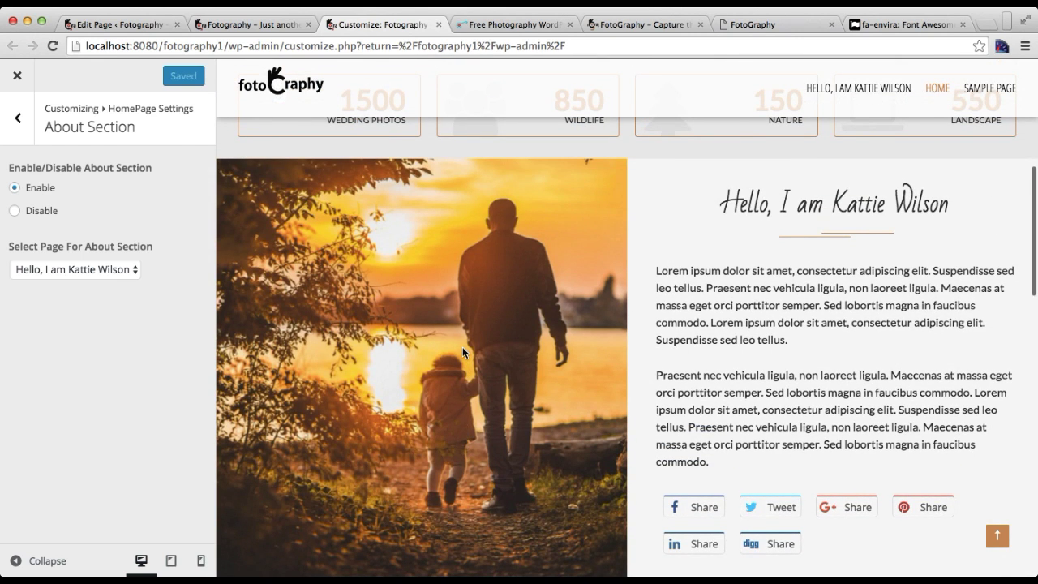
scroll(586, 396, "down", 2)
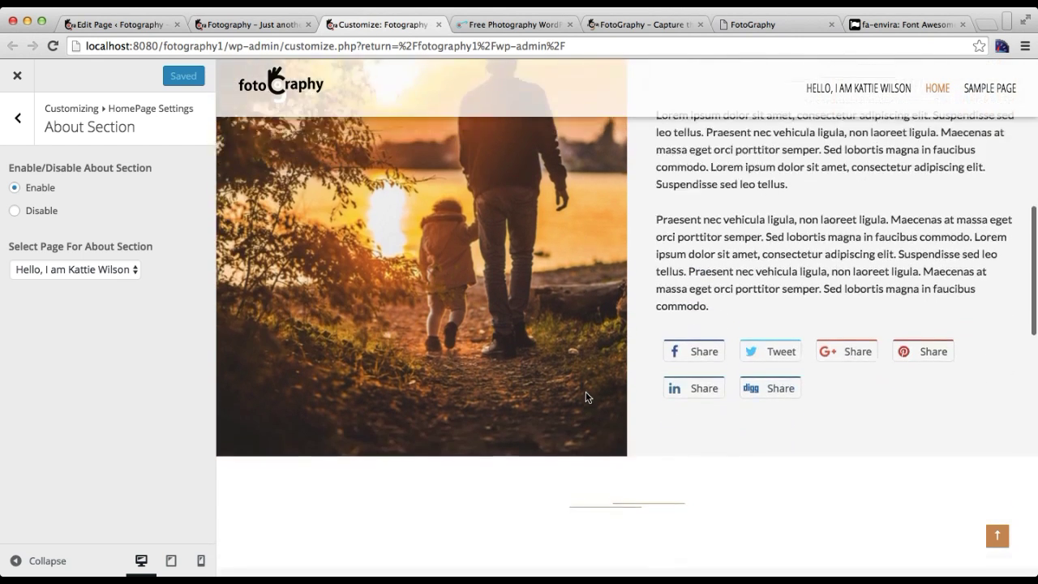
scroll(586, 394, "up", 1)
scroll(732, 296, "up", 2)
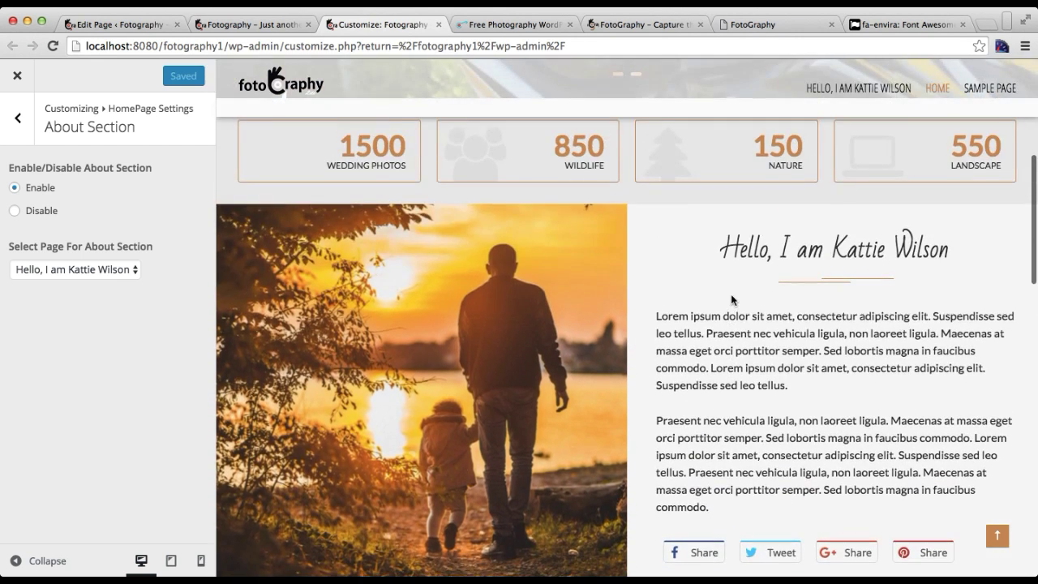
Reload the live homepage and scroll through the counter boxes and Kattie Wilson About section
left_click(294, 26)
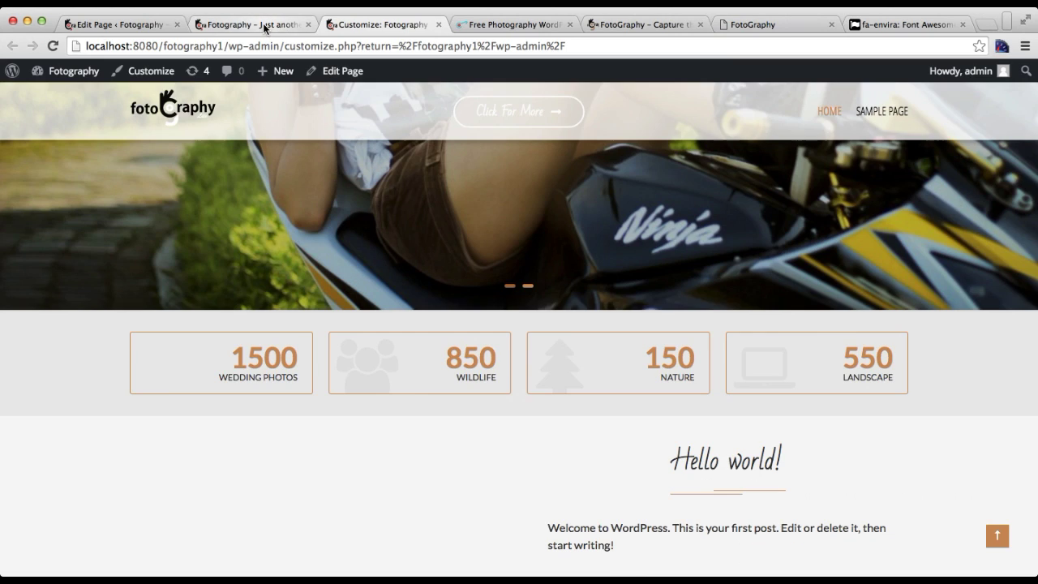
left_click(284, 45)
key("Return")
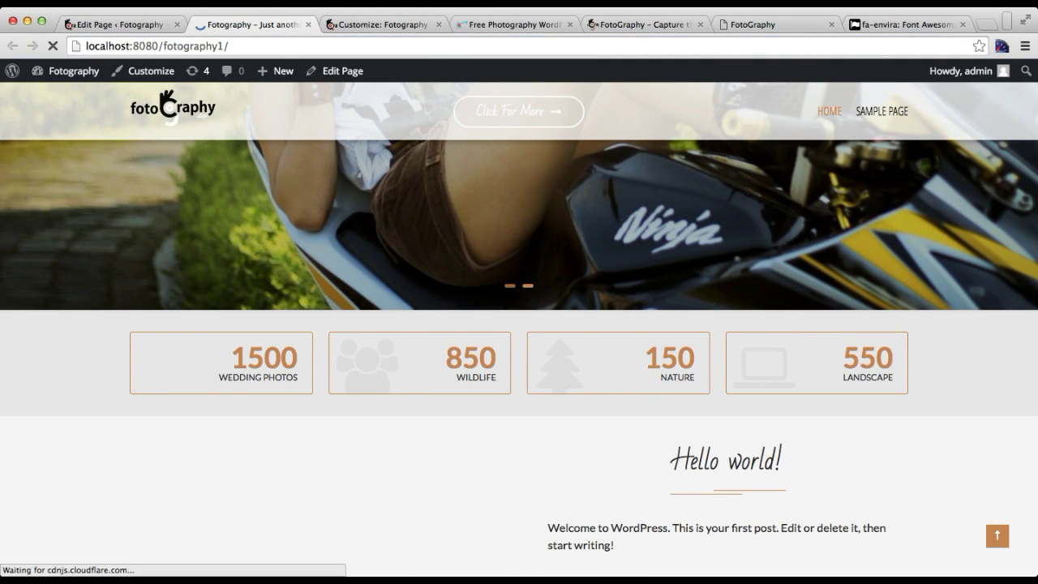
scroll(519, 197, "down", 8)
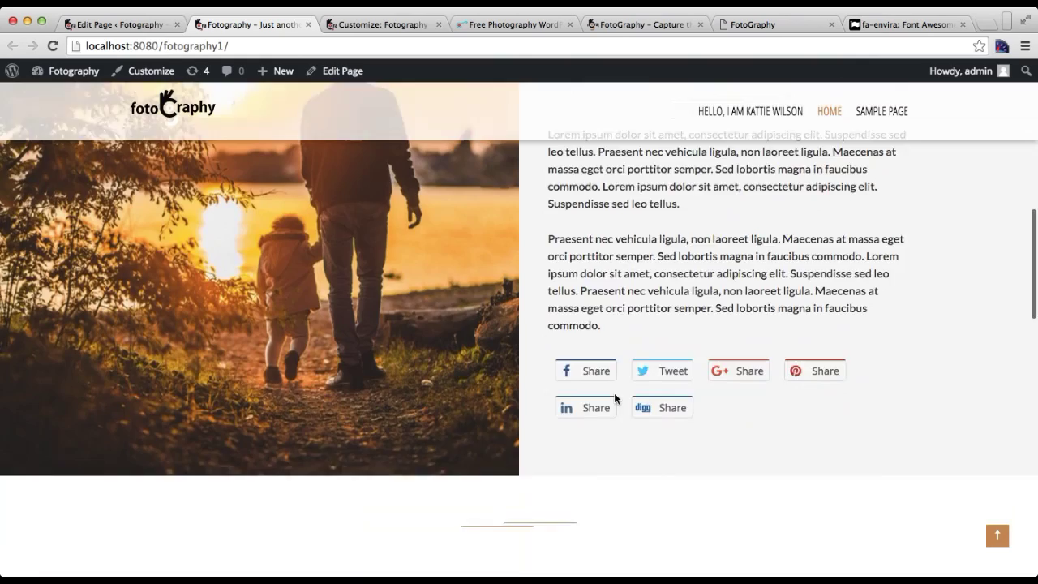
scroll(615, 398, "up", 1)
scroll(482, 407, "up", 3)
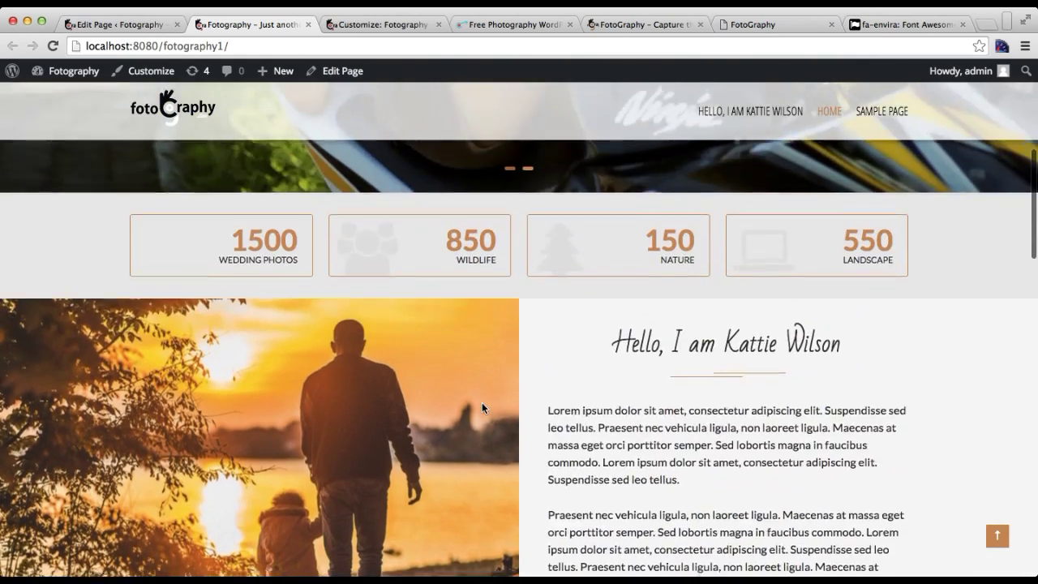
scroll(482, 407, "down", 2)
scroll(482, 407, "up", 2)
scroll(482, 407, "up", 1)
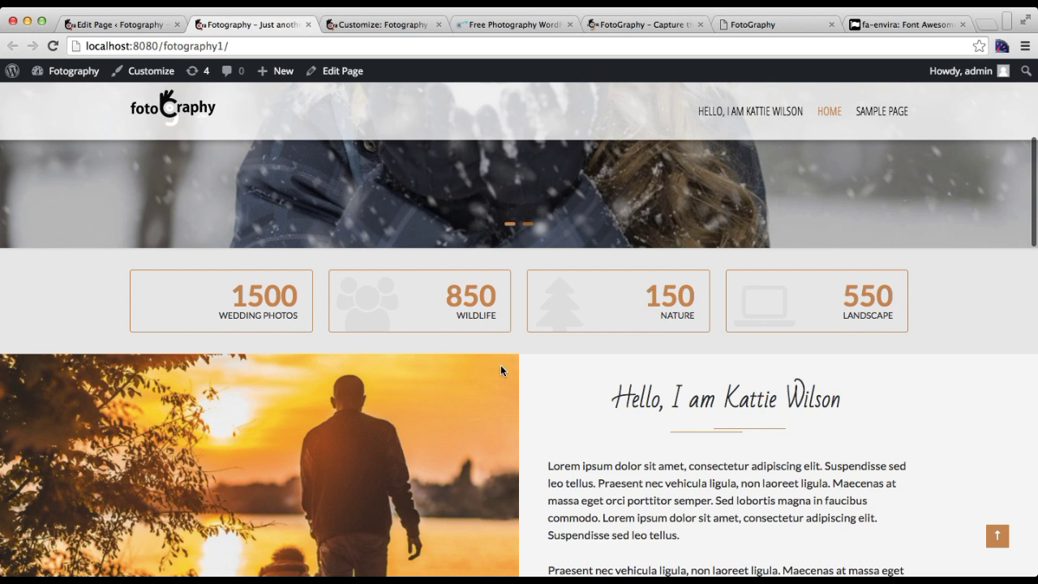
scroll(501, 365, "down", 2)
scroll(500, 365, "up", 1)
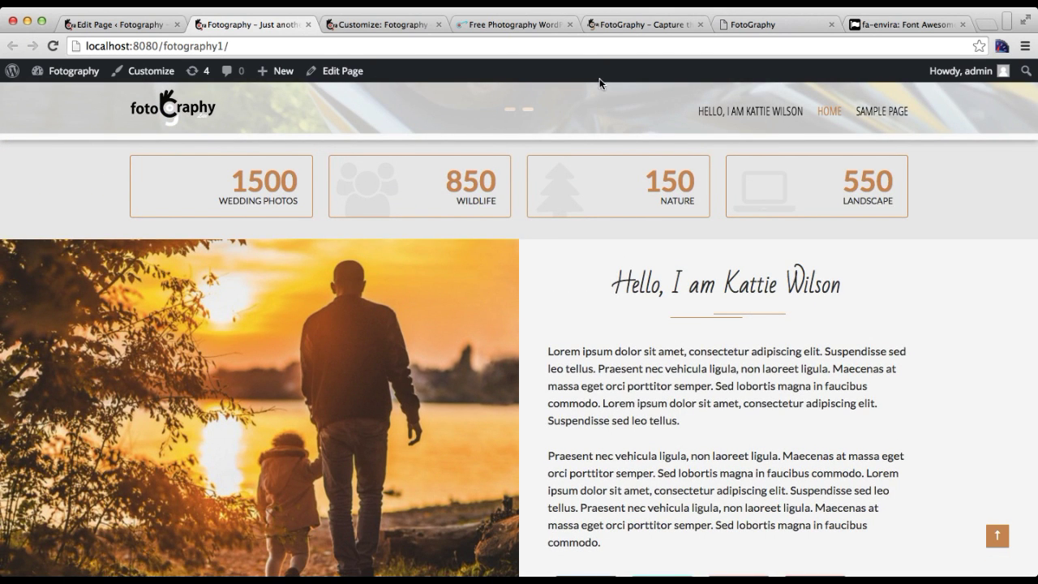
left_click(724, 24)
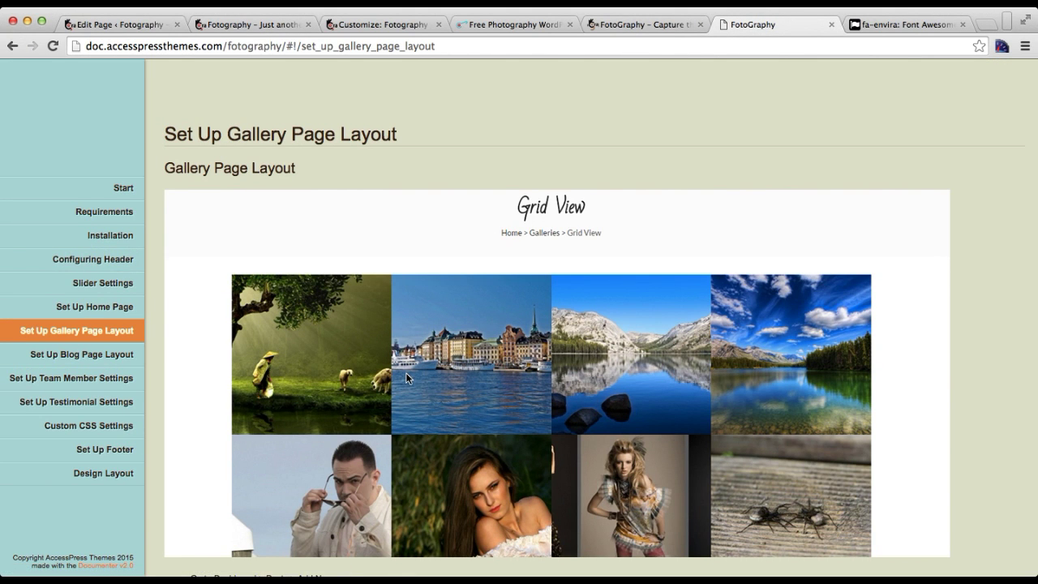
Scroll the Gallery Page Layout guide to its first steps on adding a gallery post
scroll(405, 373, "down", 5)
scroll(405, 373, "up", 3)
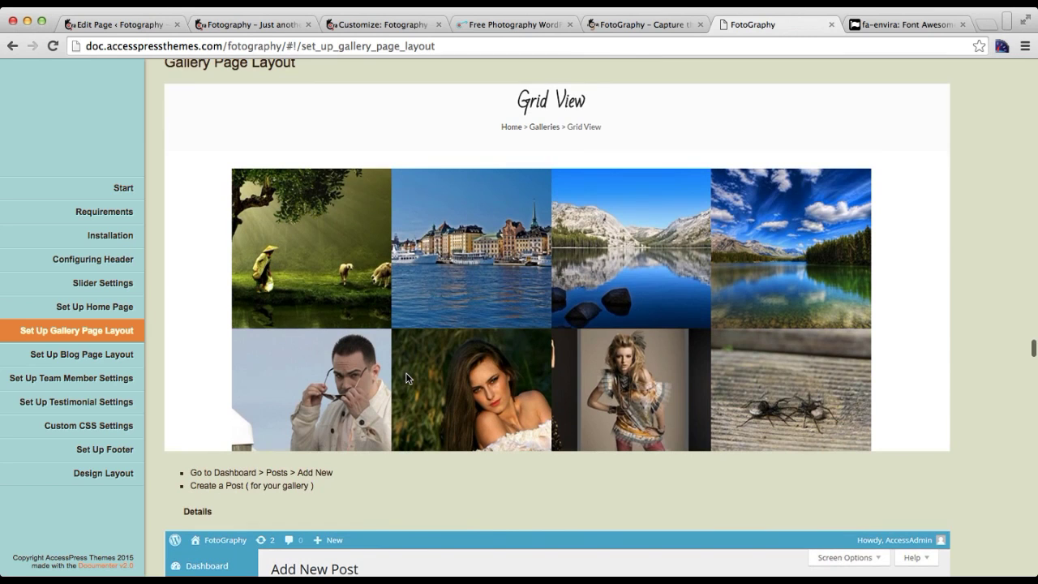